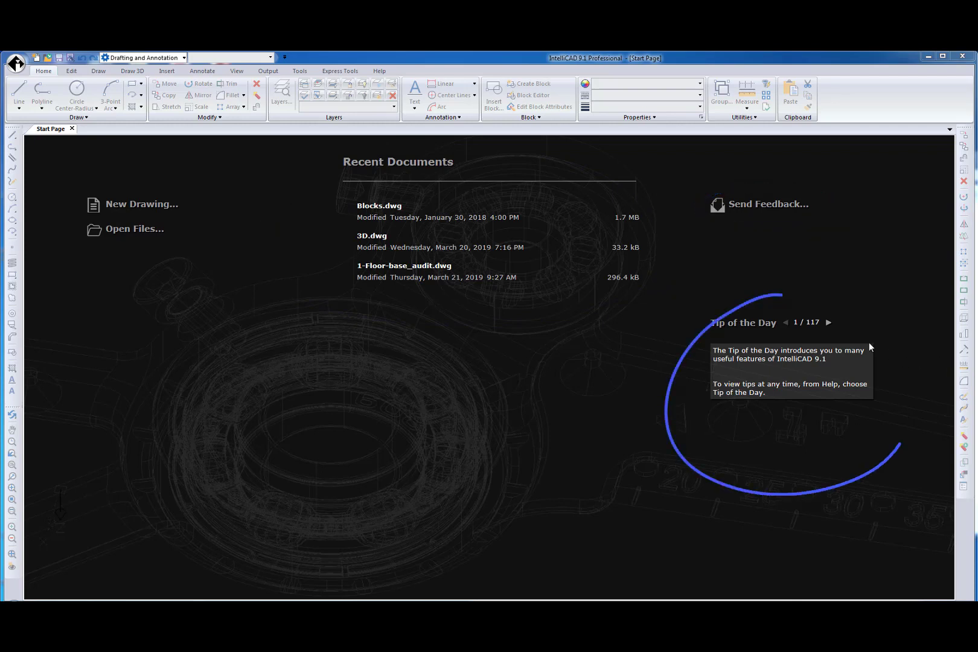
# - Advance the Tip of the Day, then start a New Drawing with DWG as the drawing type
pyautogui.click(828, 323)
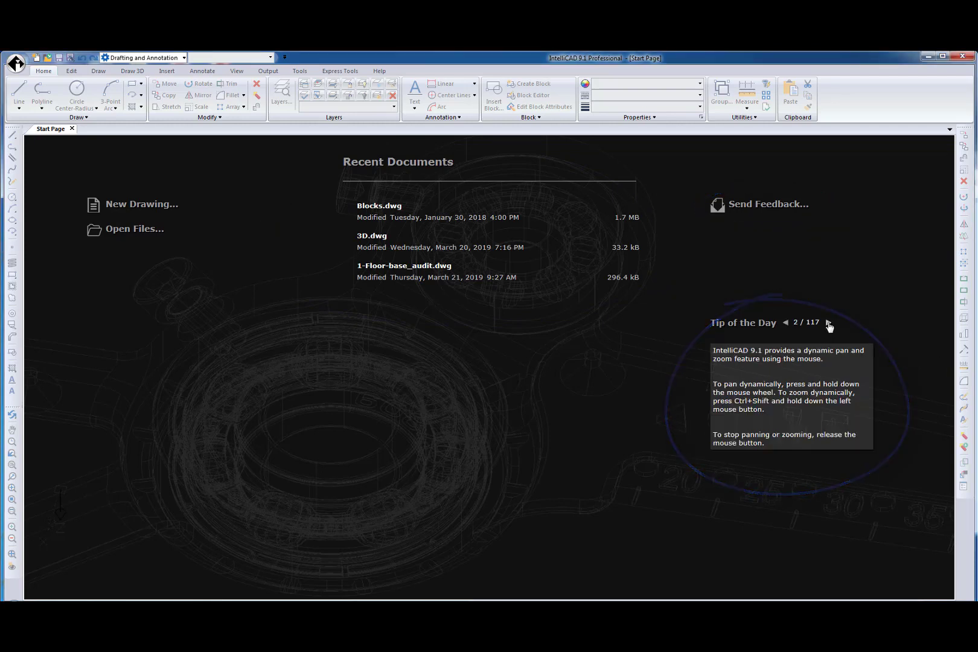
pyautogui.click(122, 208)
pyautogui.click(474, 340)
pyautogui.click(474, 341)
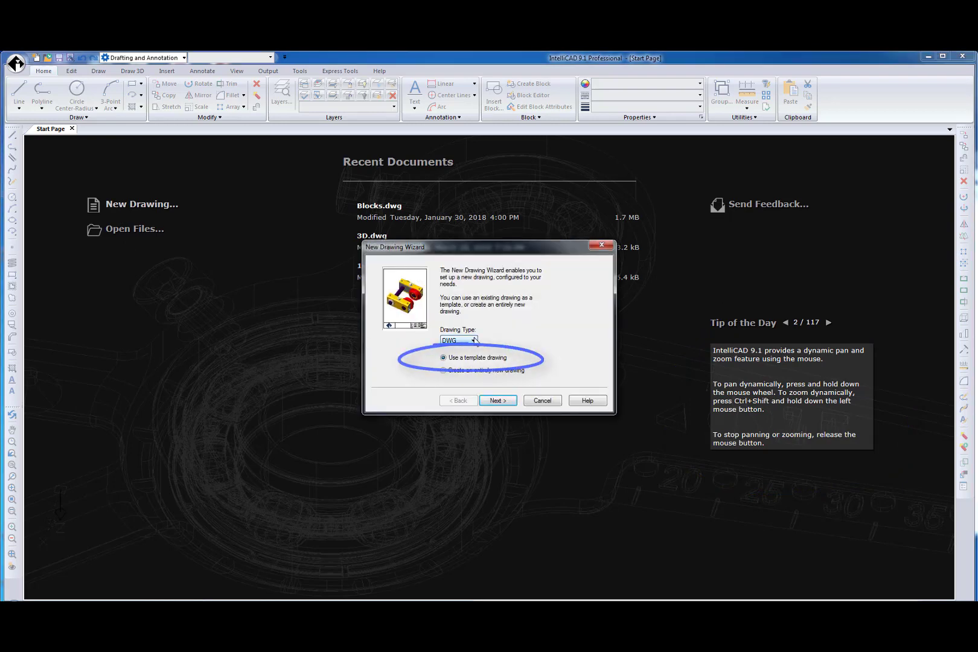
# - Create Drawing2 from icad.dwt, leave STARTMODE unchanged, and return to the Start Page with GOTOSTART
pyautogui.click(498, 401)
pyautogui.click(498, 401)
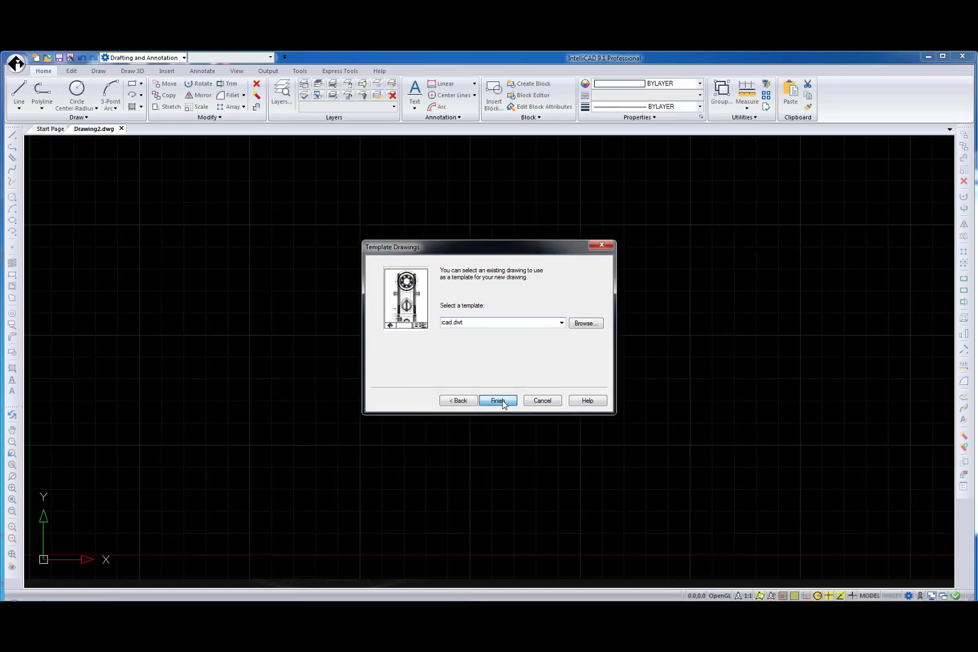
pyautogui.write('START')
pyautogui.press('Return')
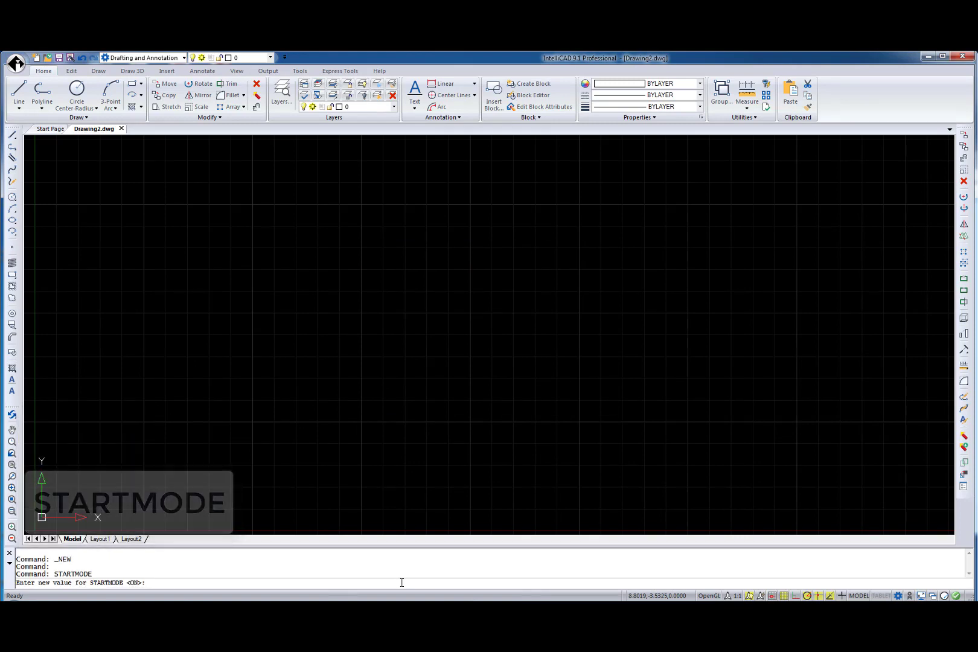
pyautogui.press('Escape')
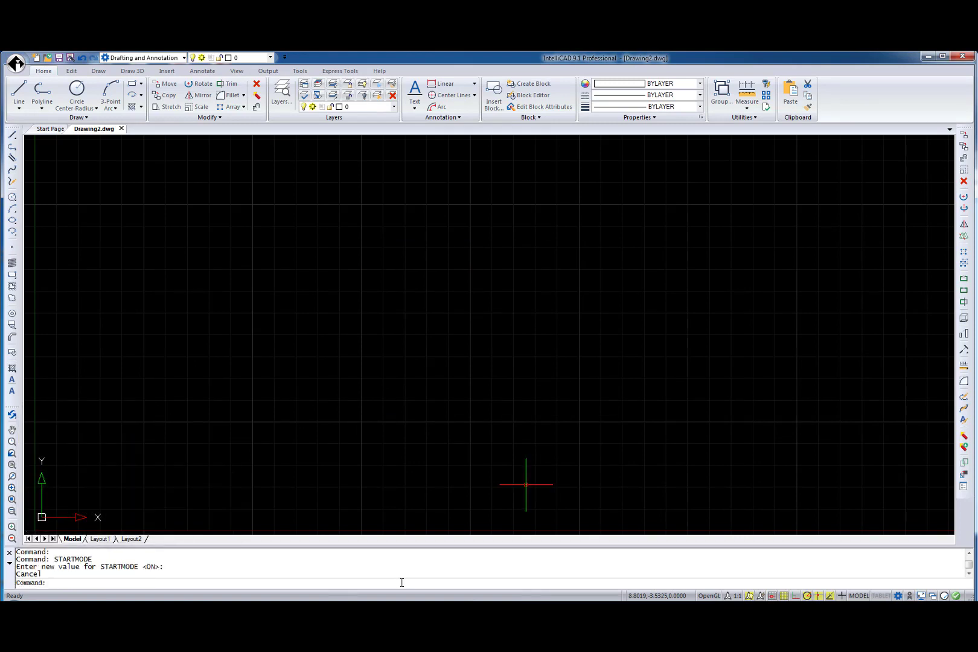
pyautogui.write('gotostart')
pyautogui.press('Return')
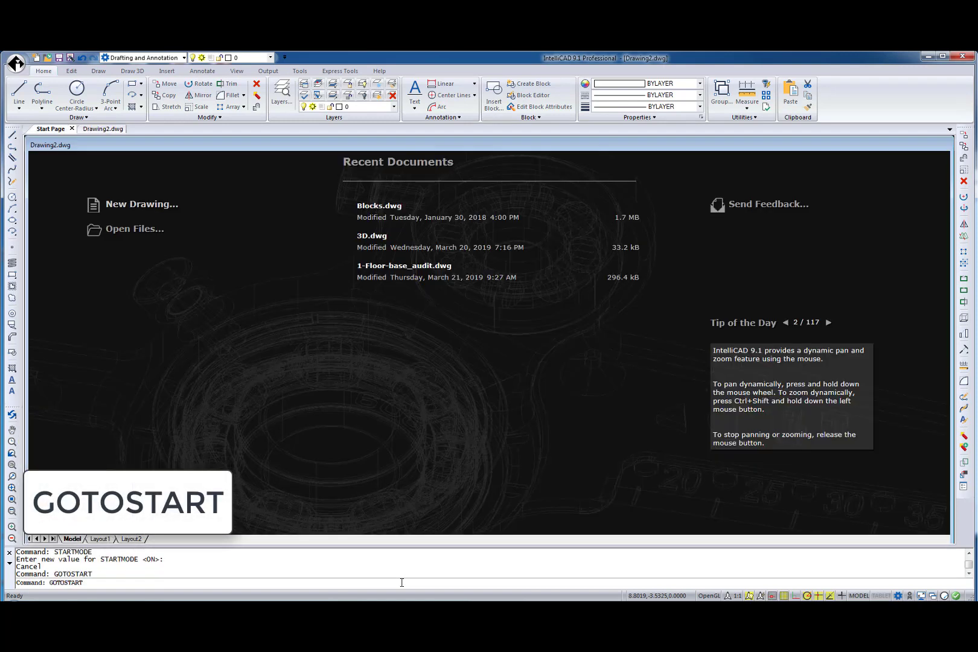
# - Open the application menu to reach Drawing Utilities for Drawing3
pyautogui.click(15, 63)
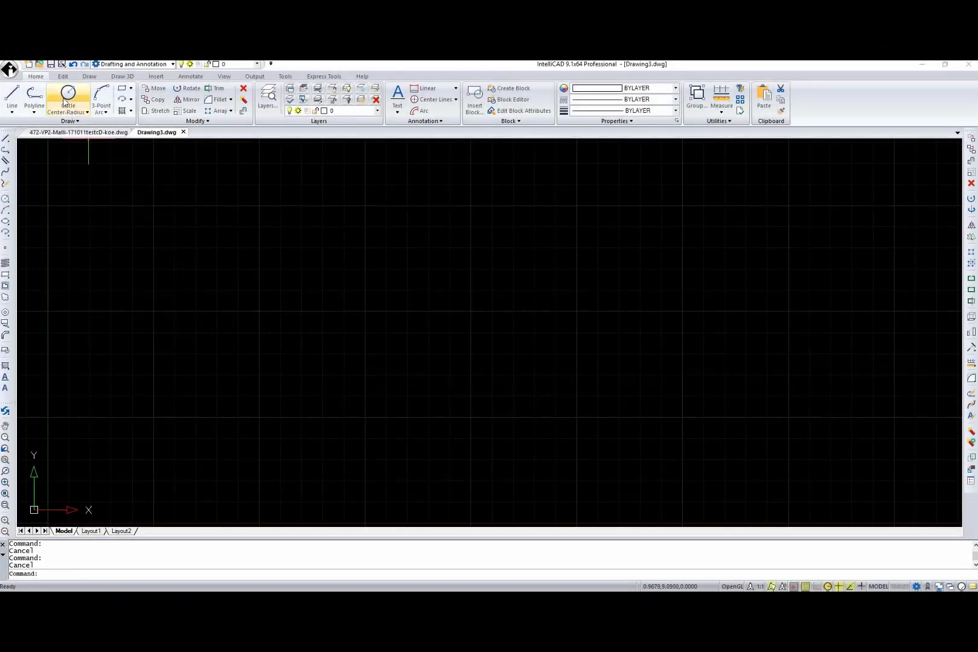
pyautogui.click(6, 70)
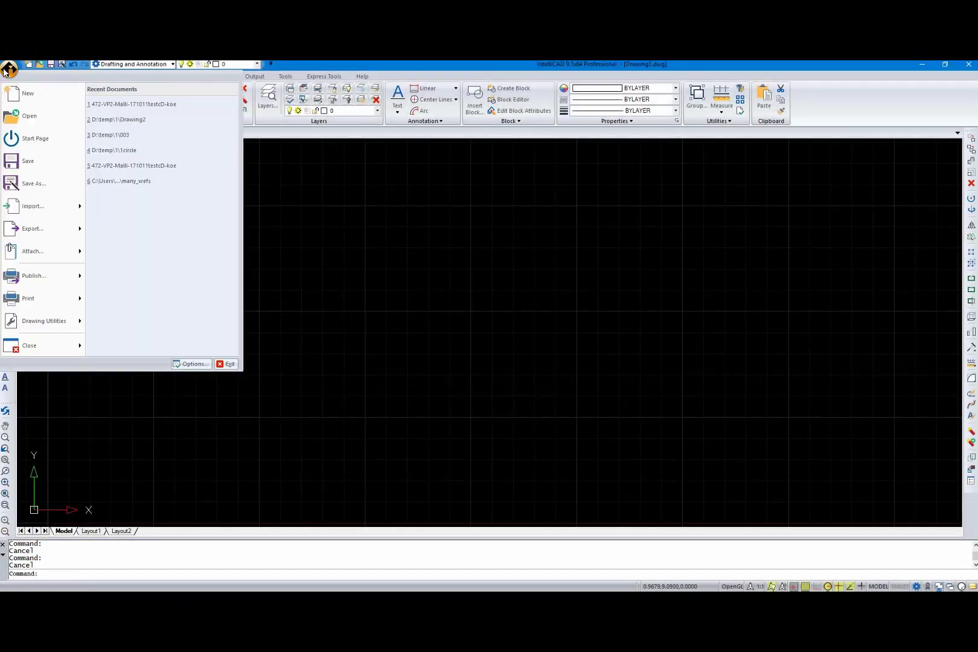
pyautogui.moveTo(44, 321)
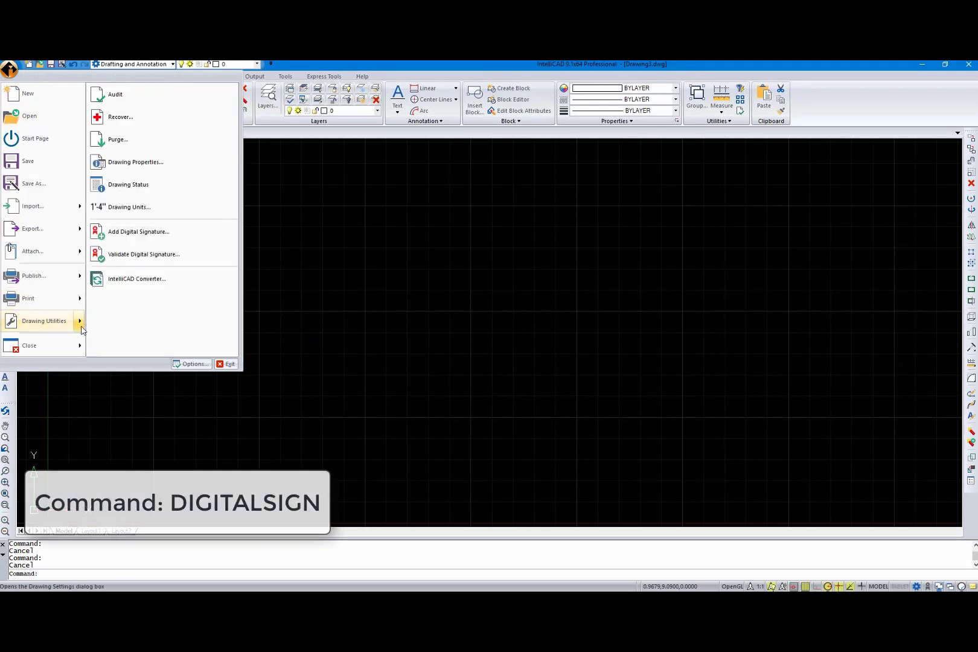
# - Turn on signing after save, with comment 'comment' and a local machine system time stamp
pyautogui.click(130, 239)
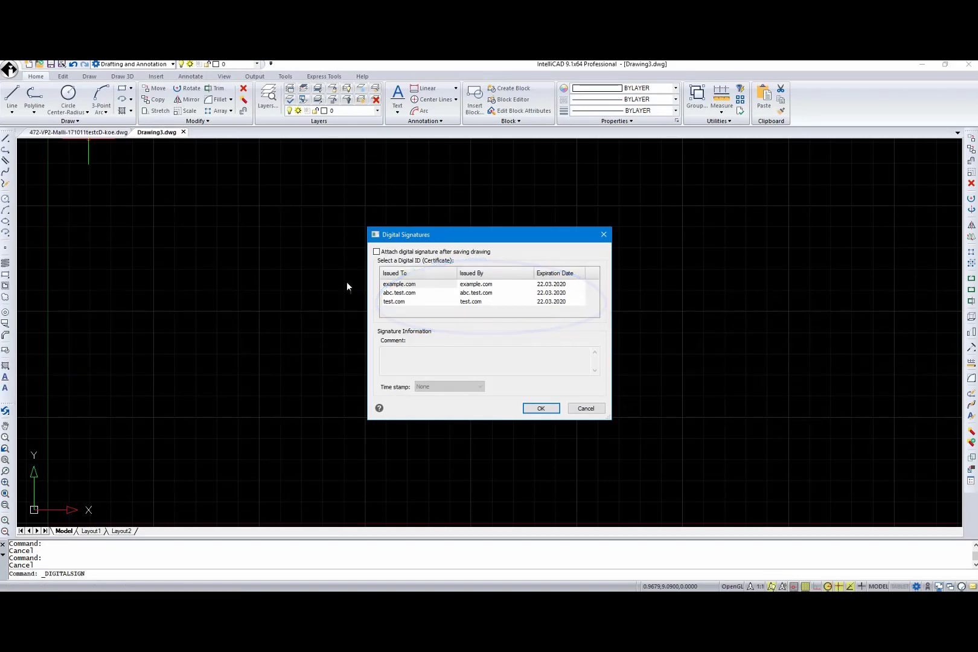
pyautogui.click(377, 252)
pyautogui.click(399, 285)
pyautogui.click(425, 352)
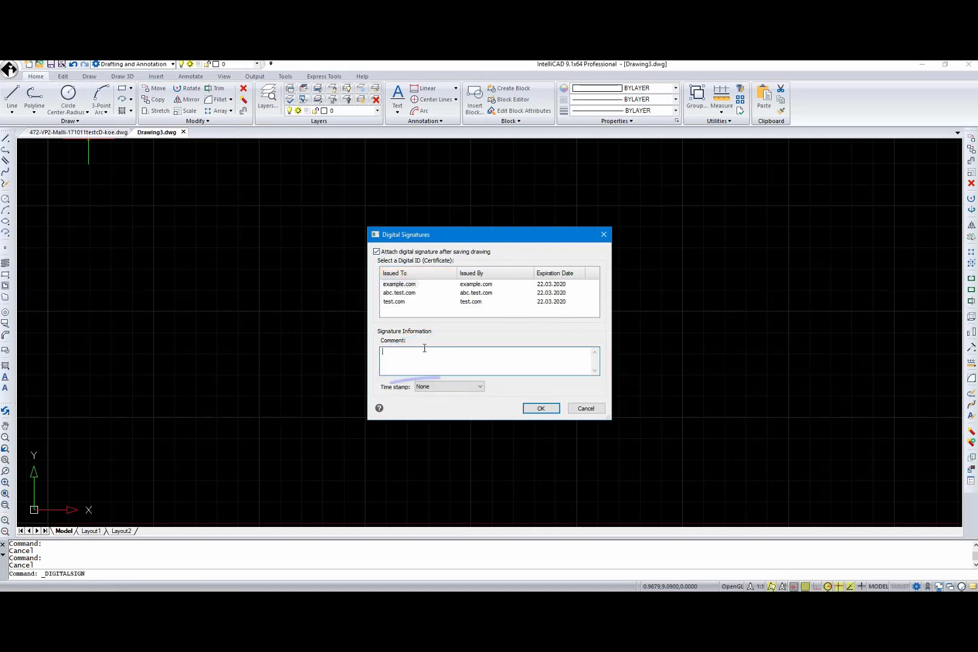
pyautogui.write('comment')
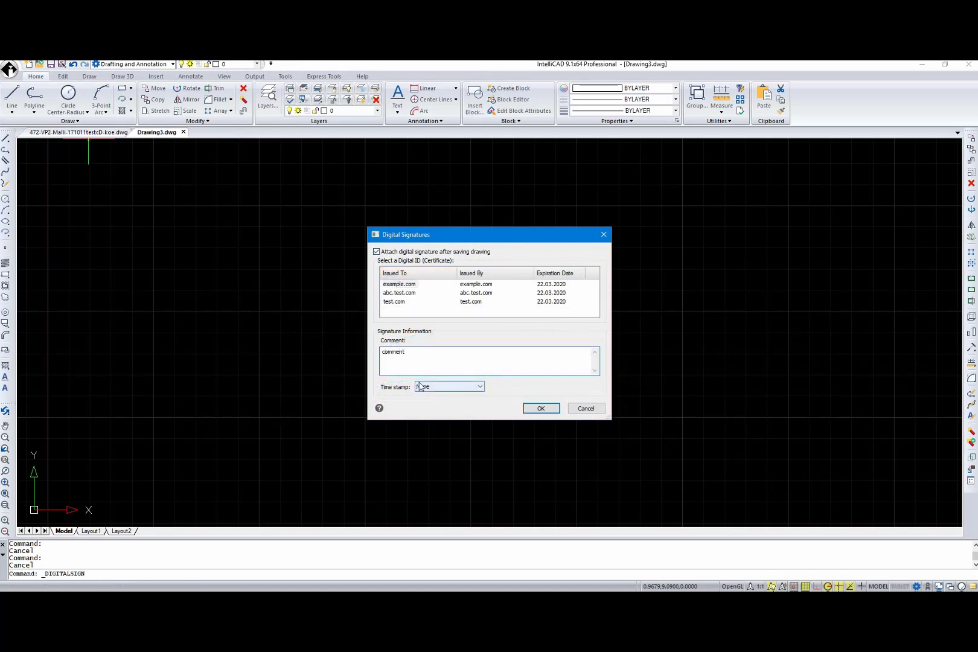
pyautogui.click(426, 387)
pyautogui.click(427, 403)
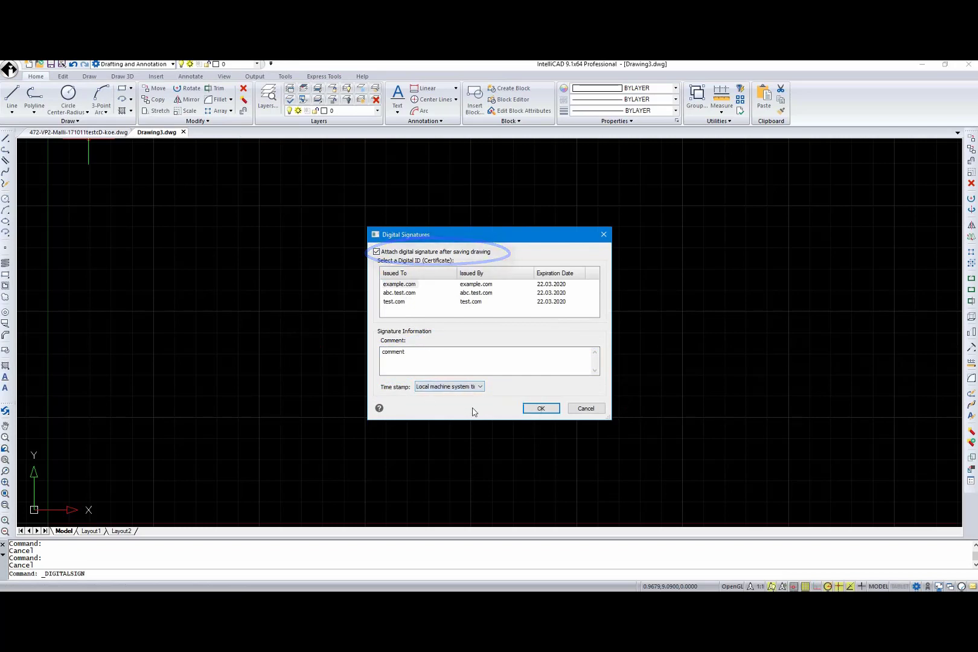
pyautogui.click(540, 409)
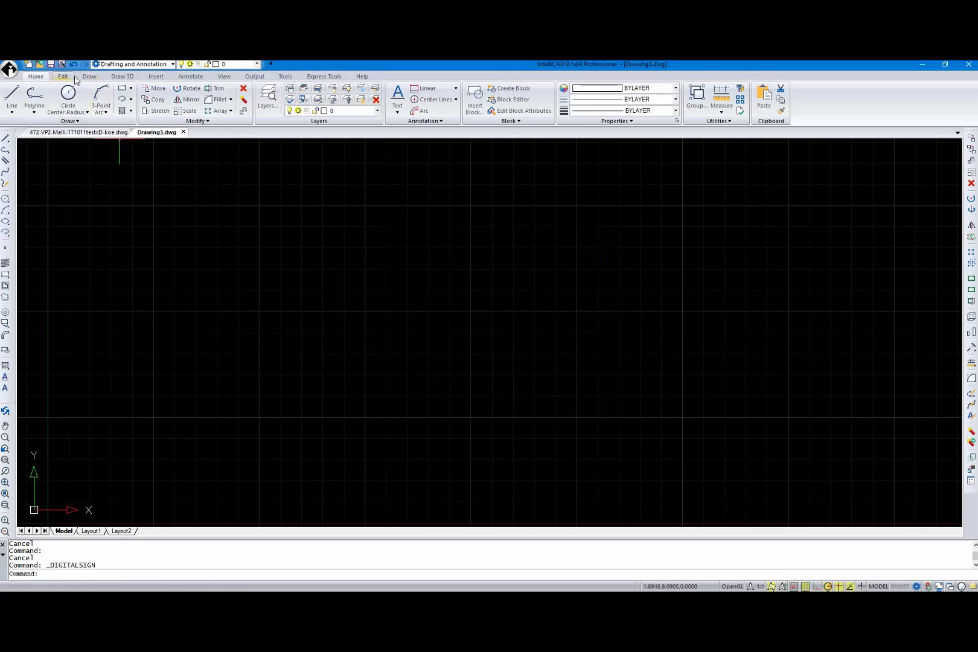
# - Save Drawing3 over its existing file, then switch to the 472-VP2 site plan drawing
pyautogui.click(51, 64)
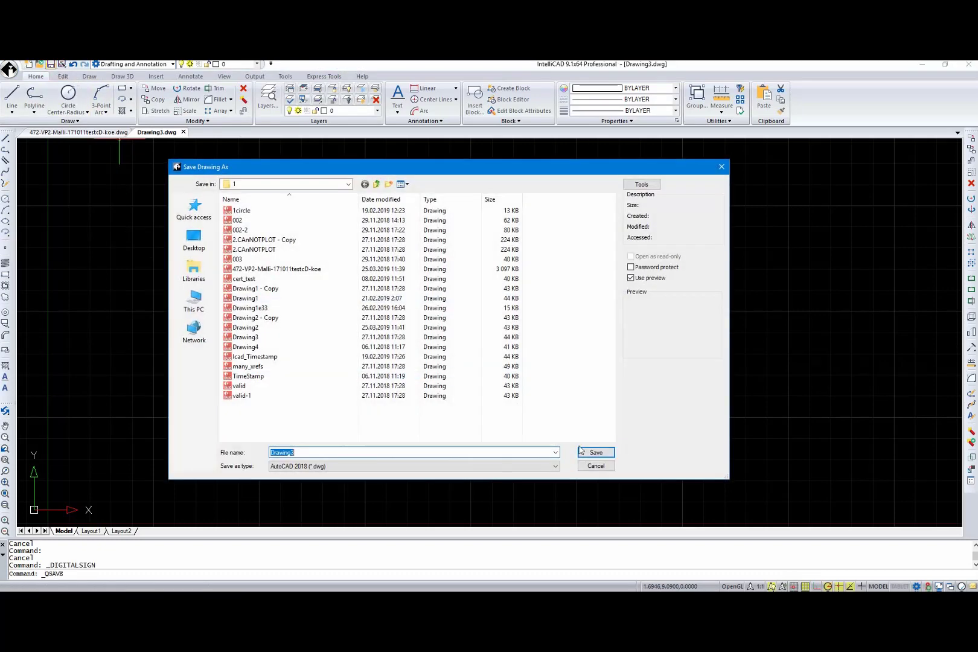
pyautogui.click(595, 452)
pyautogui.click(552, 330)
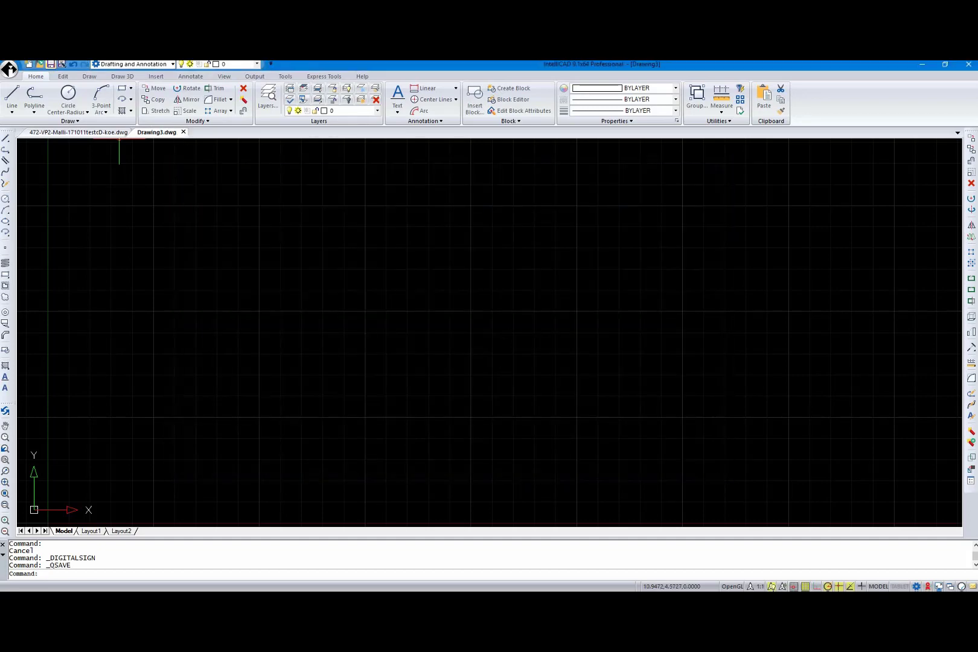
pyautogui.click(927, 584)
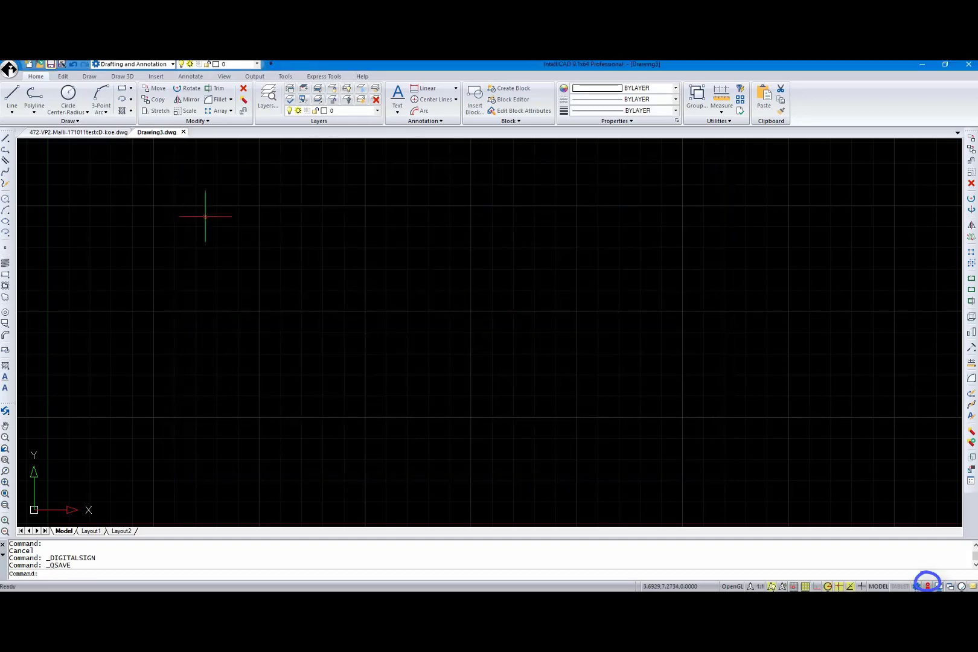
pyautogui.click(114, 132)
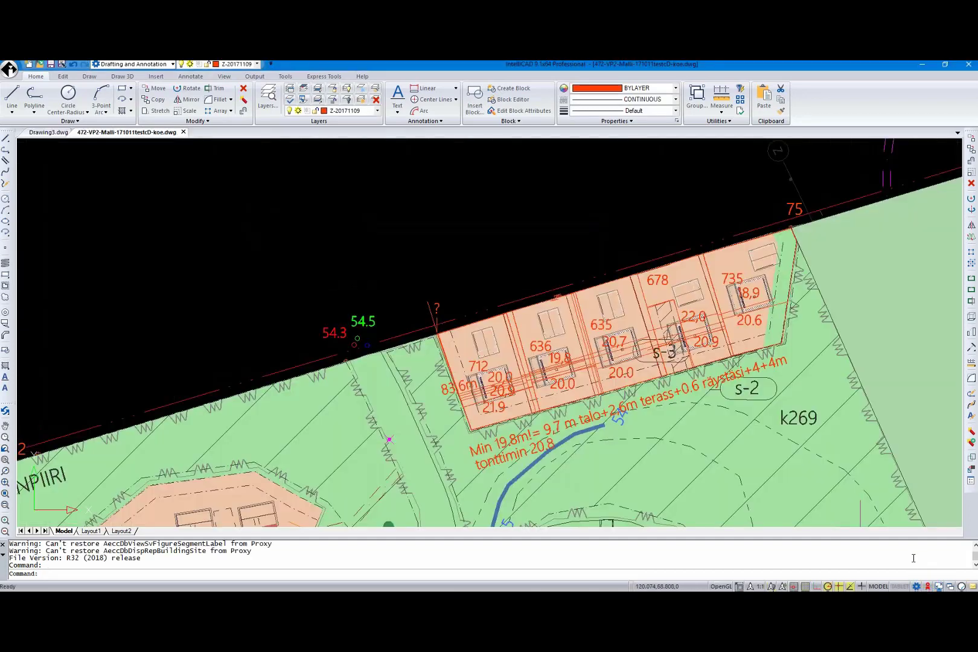
pyautogui.click(927, 586)
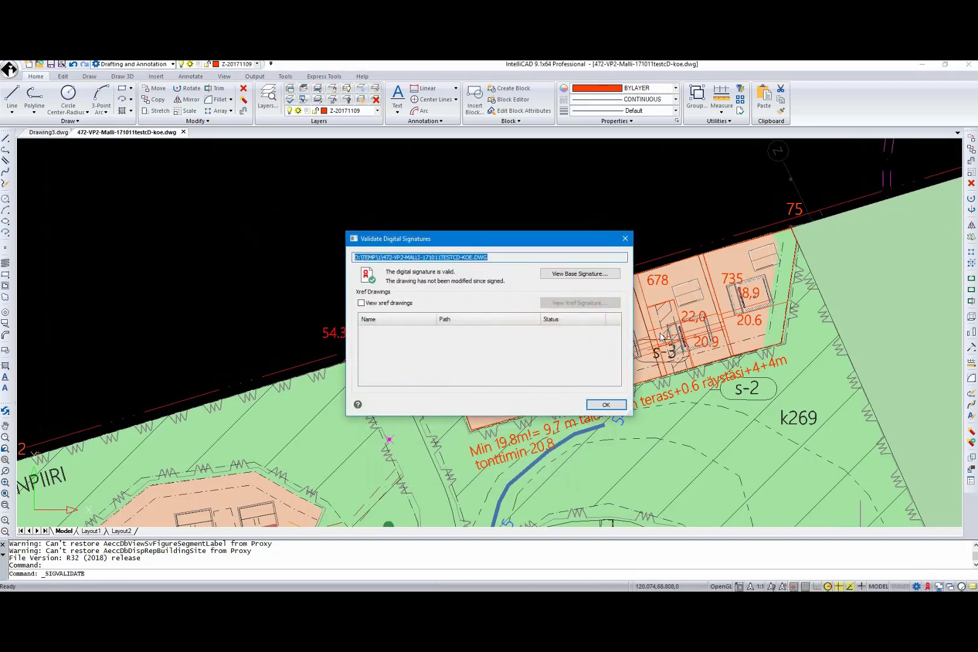
pyautogui.click(392, 304)
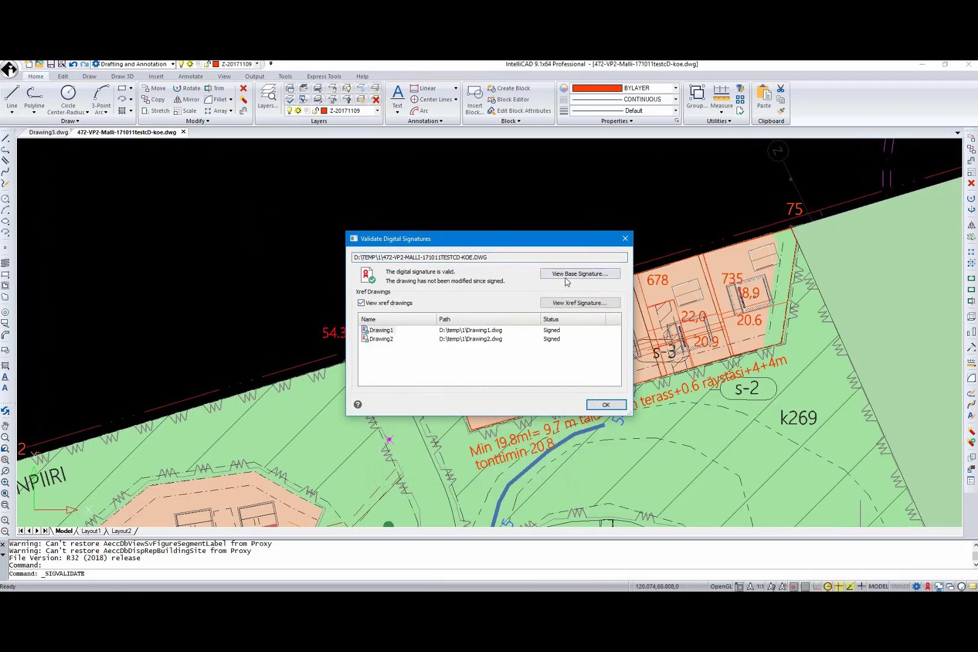
pyautogui.click(567, 282)
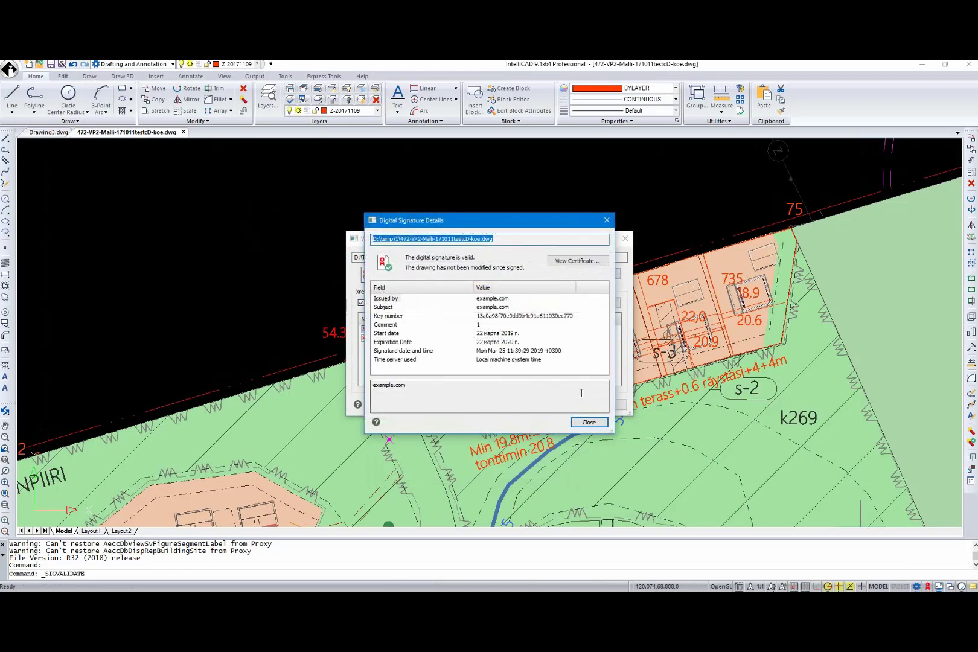
pyautogui.click(589, 422)
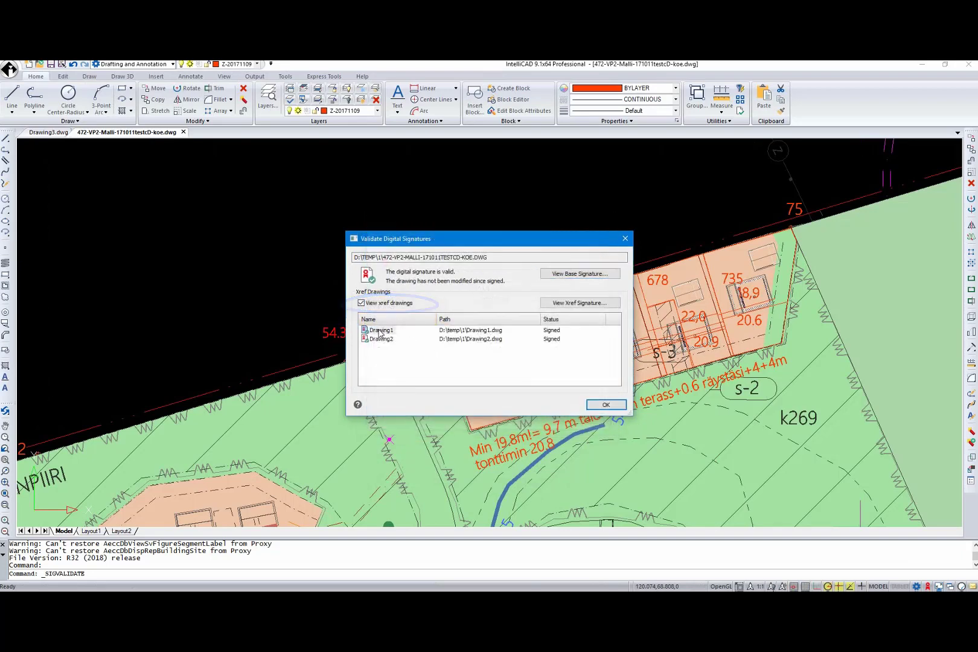
pyautogui.click(381, 331)
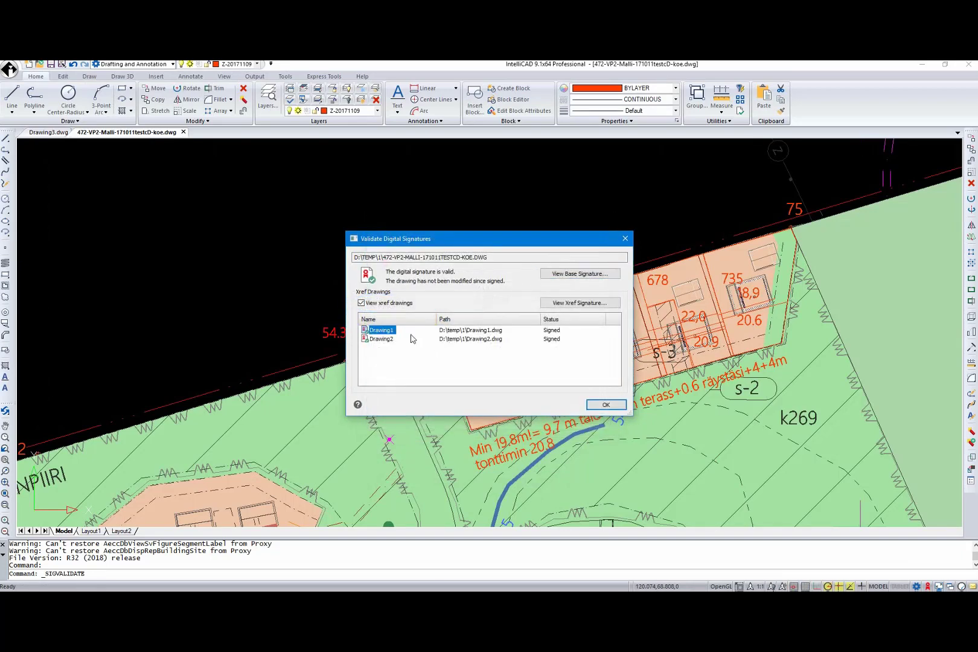
pyautogui.click(575, 303)
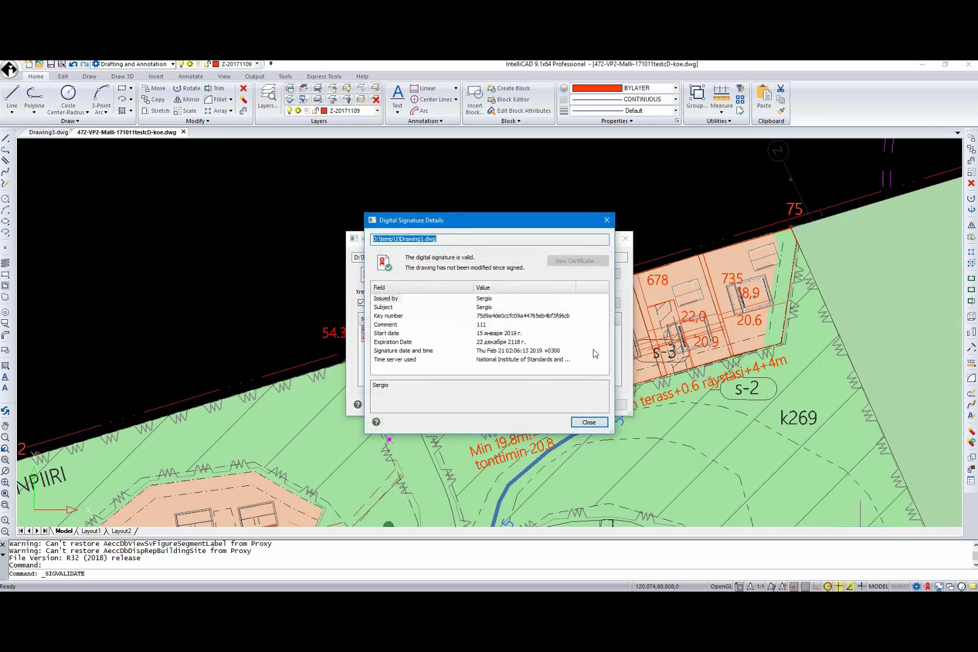
pyautogui.click(591, 422)
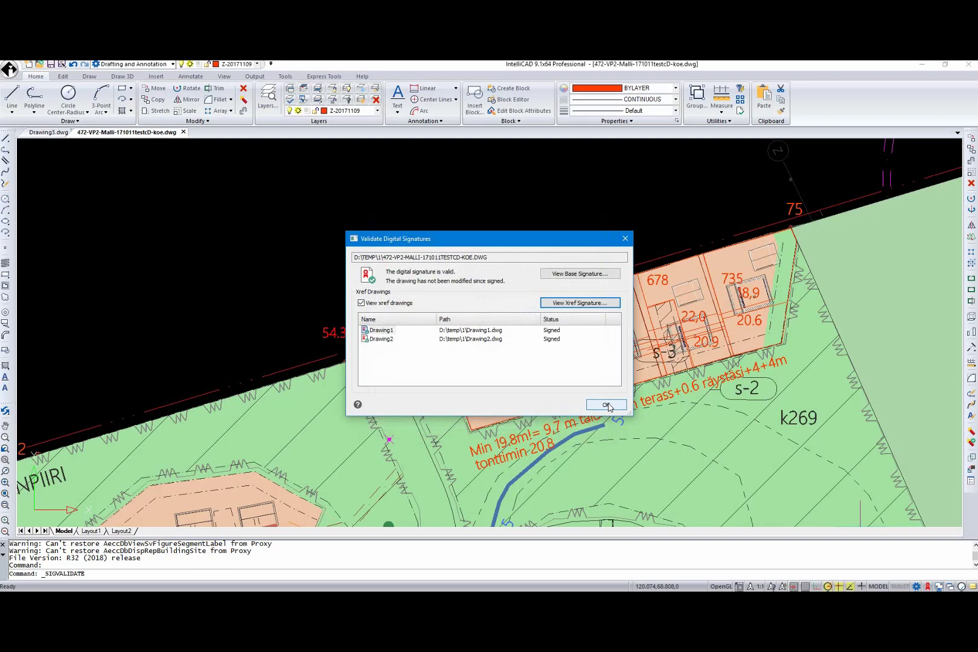
pyautogui.click(606, 406)
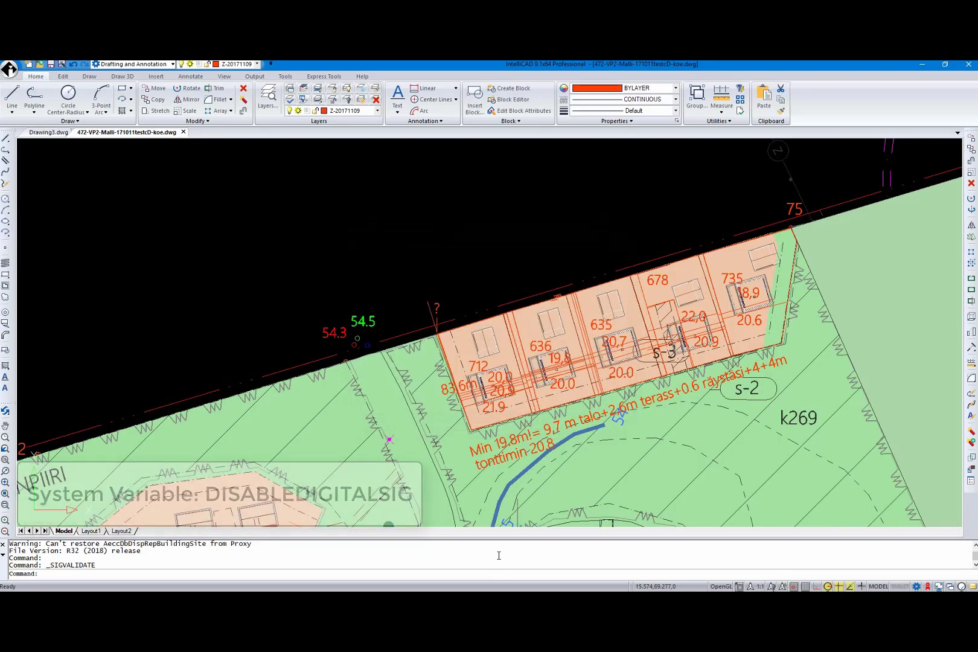
pyautogui.click(495, 572)
pyautogui.write('sigwarn')
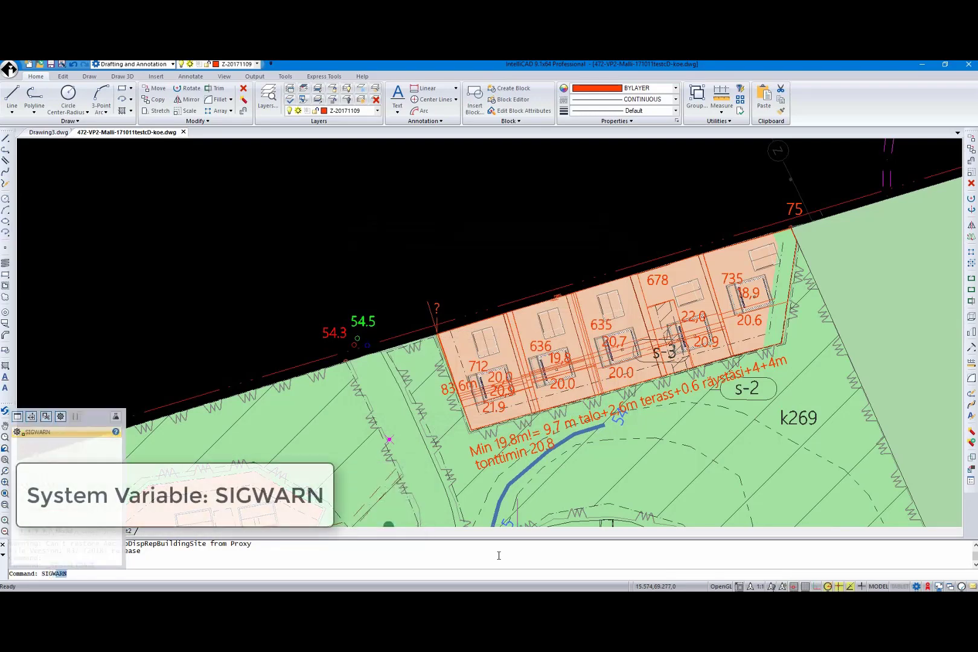
# - Run SIGWARN, close the site plan, and reopen Plan.dwg from the recent documents list
pyautogui.press('Return')
pyautogui.write('1')
pyautogui.press('Return')
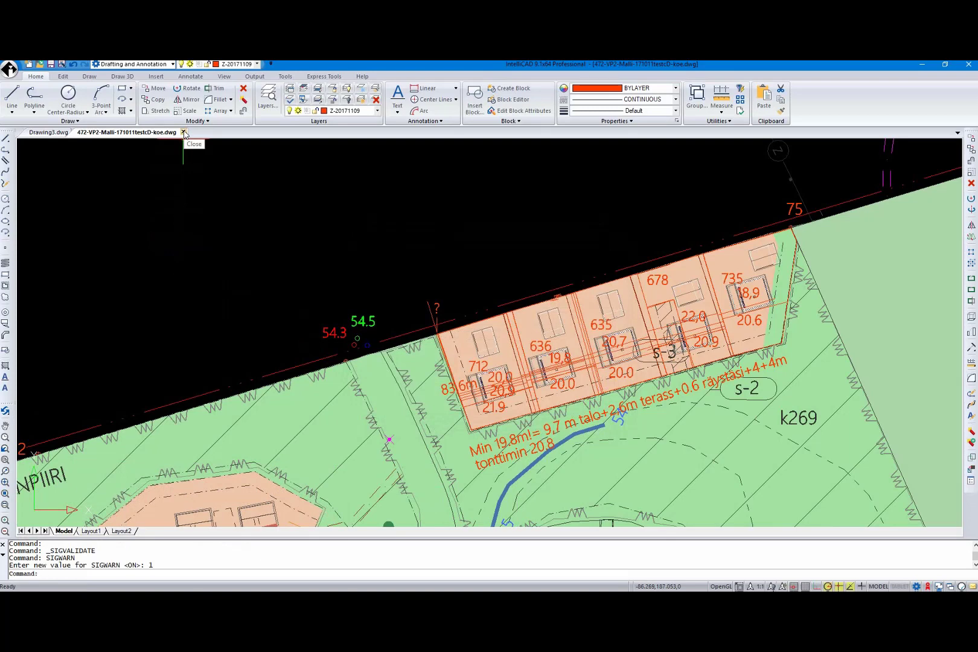
pyautogui.click(184, 133)
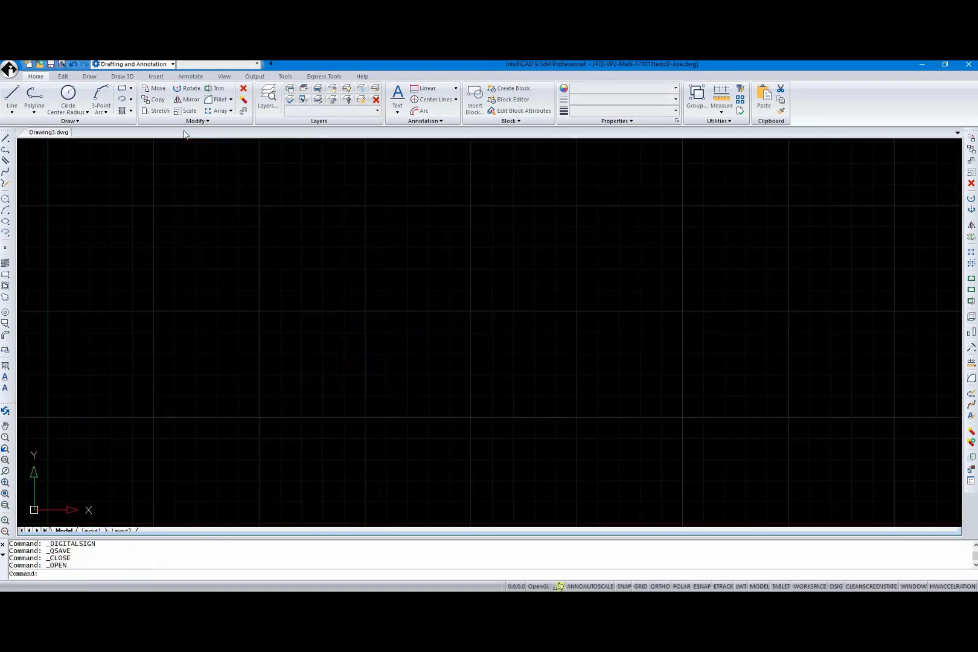
pyautogui.click(77, 132)
pyautogui.click(10, 69)
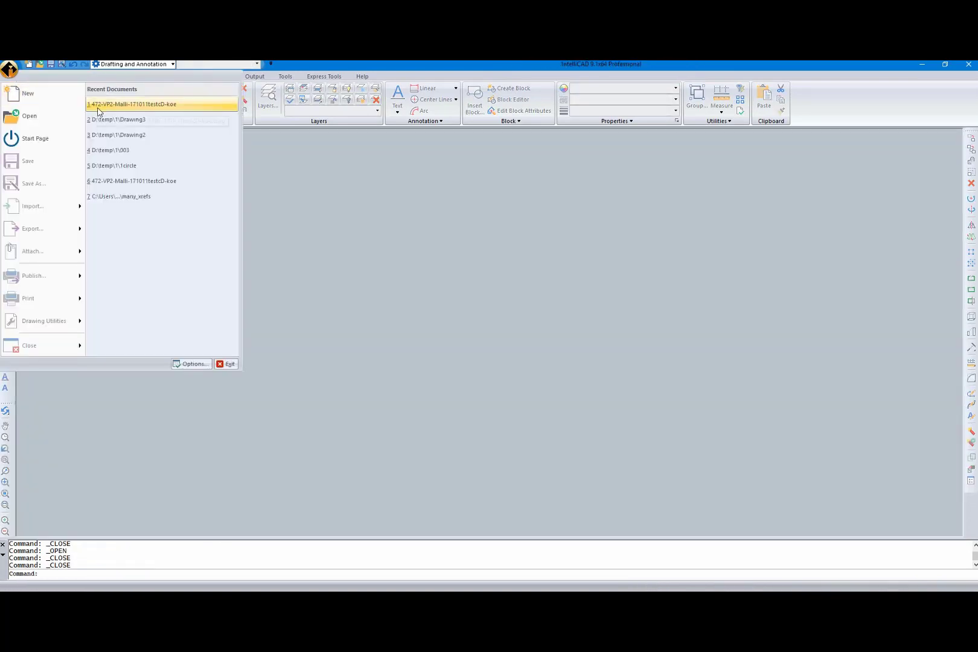
pyautogui.click(132, 104)
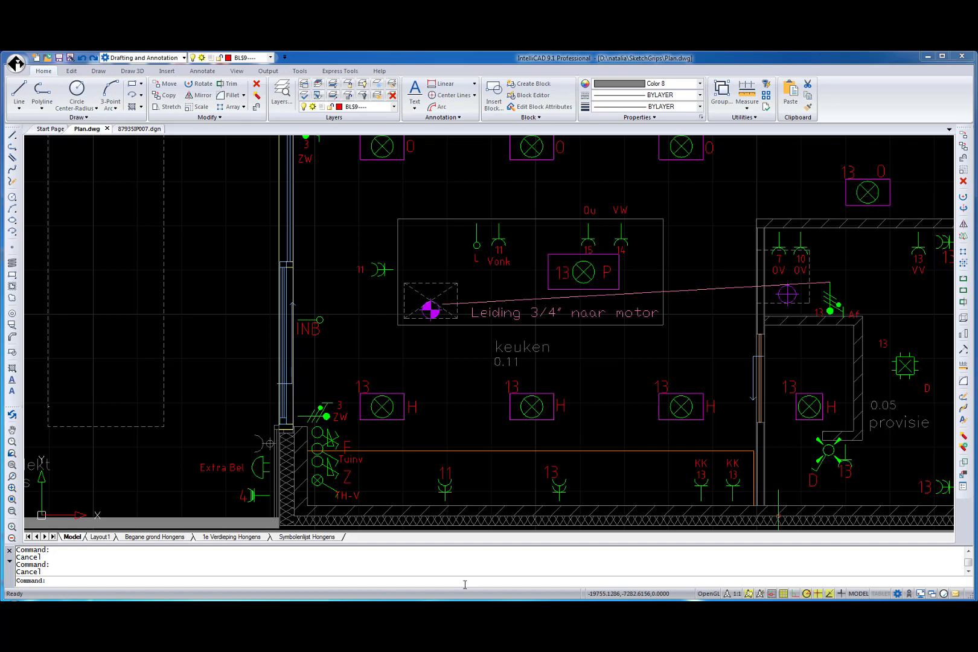
pyautogui.write('ket')
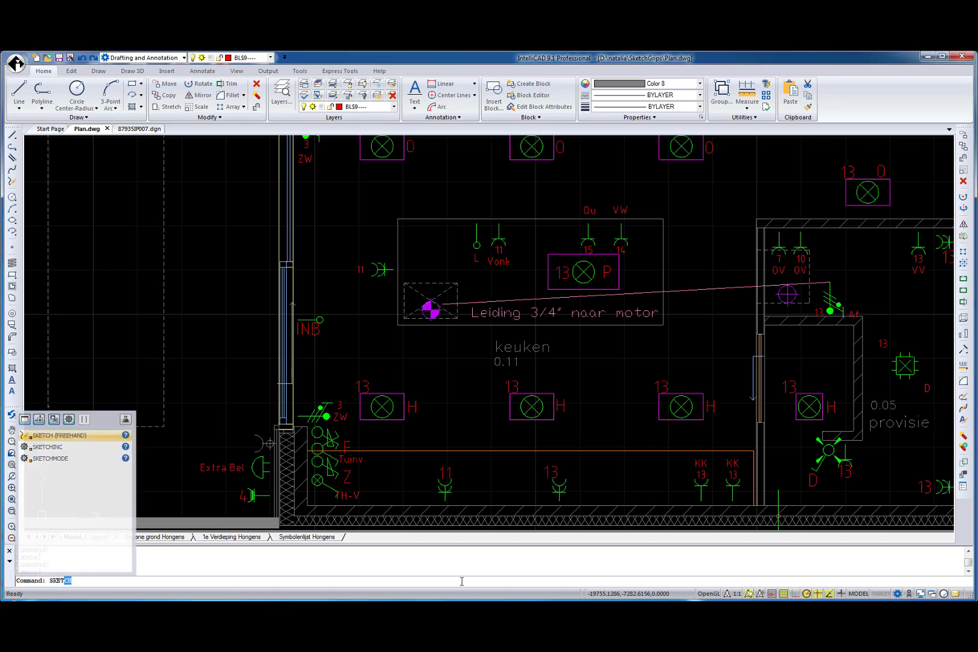
pyautogui.write('MODE')
# - Set SKETCHMODE to 4, then review the Grips settings in the SETTINGS dialog and accept them
pyautogui.press('Return')
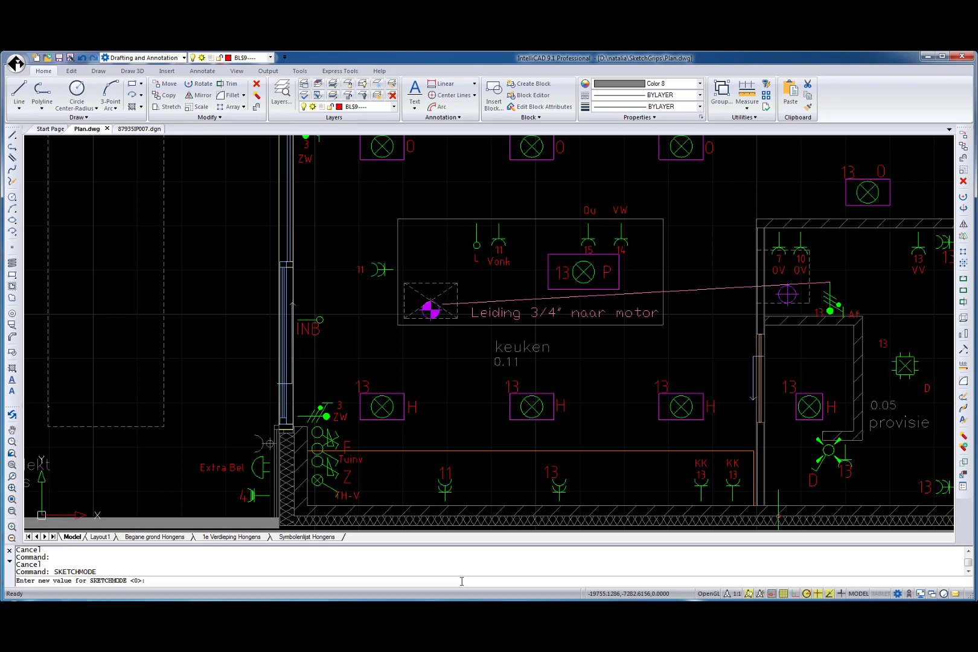
pyautogui.write('4')
pyautogui.press('Return')
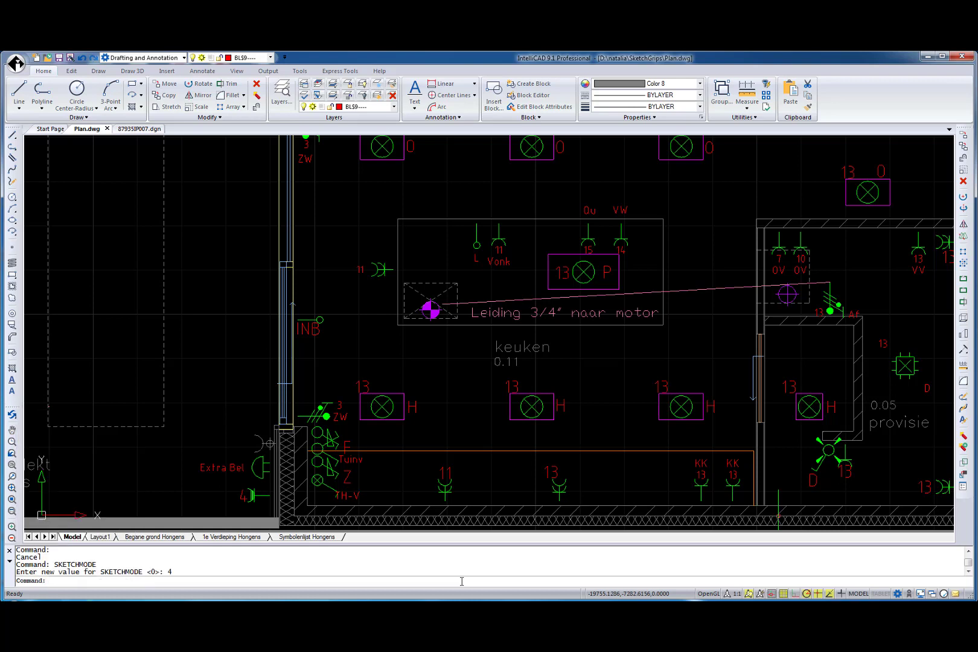
pyautogui.write('settin')
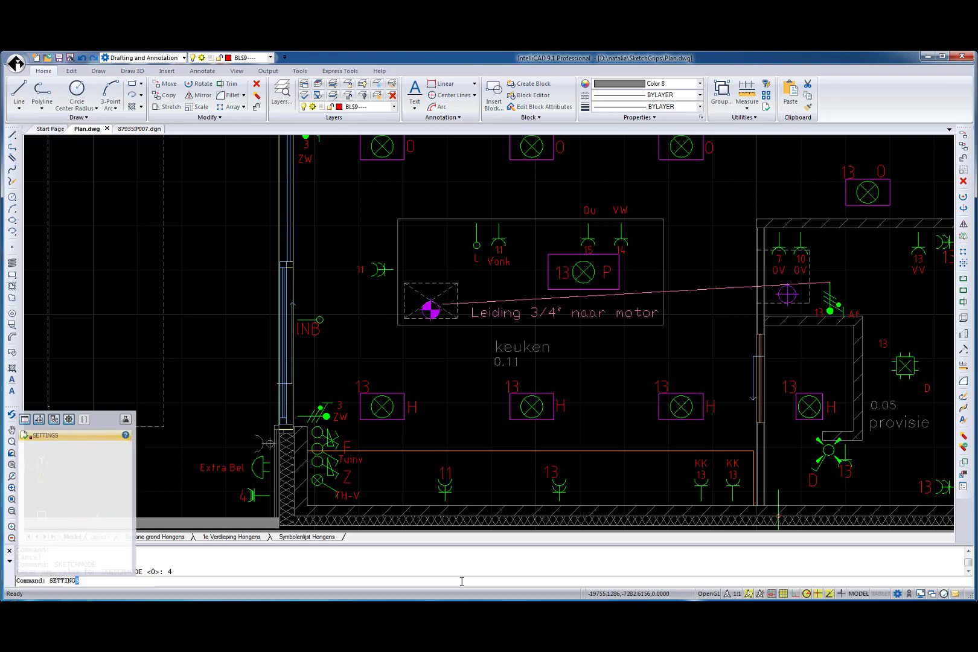
pyautogui.press('Return')
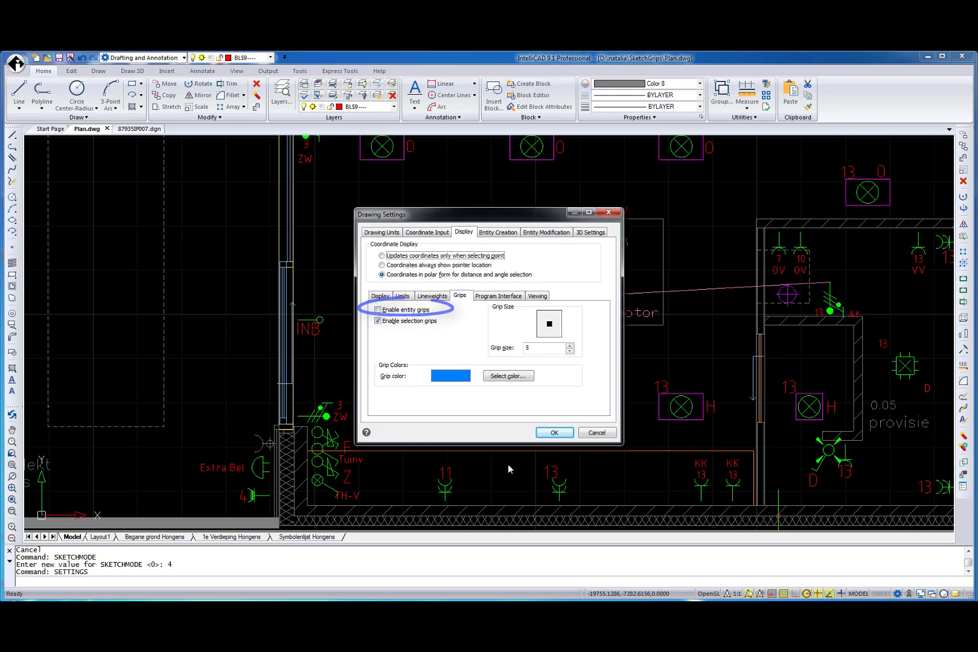
pyautogui.click(554, 433)
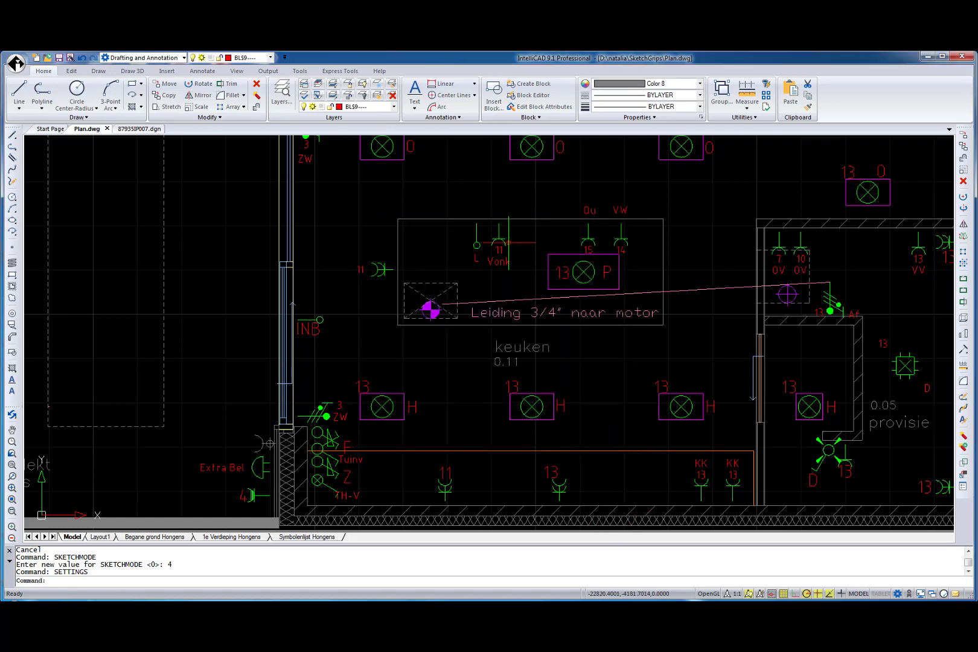
# - Grip-move, enlarge and rotate the 13 P light block clockwise, then select the 11 Vonk block
pyautogui.click(553, 287)
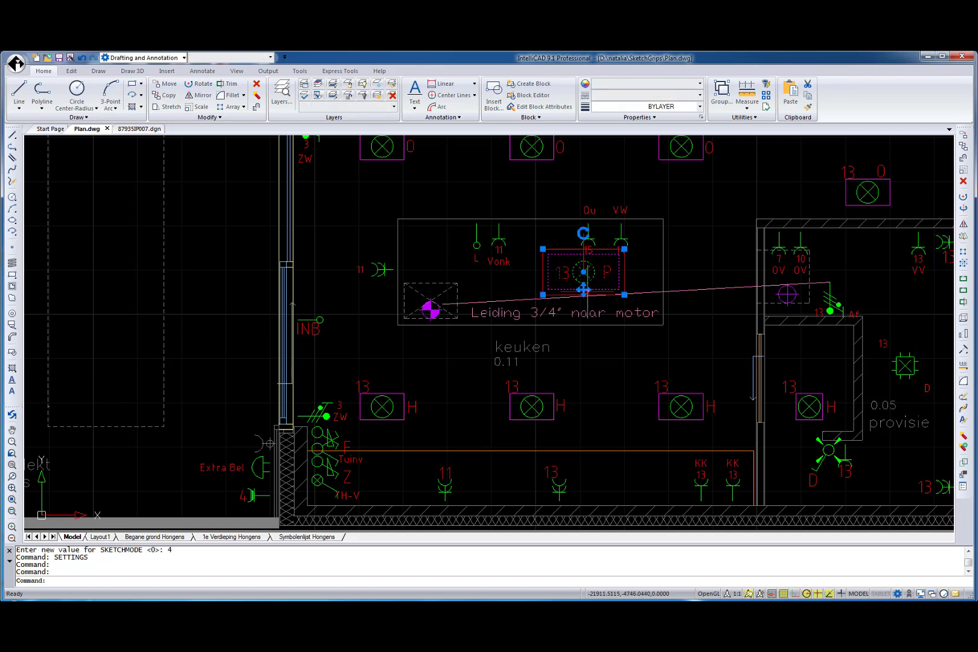
pyautogui.moveTo(583, 289)
pyautogui.mouseDown()
pyautogui.moveTo(644, 300)
pyautogui.moveTo(662, 325)
pyautogui.mouseUp()
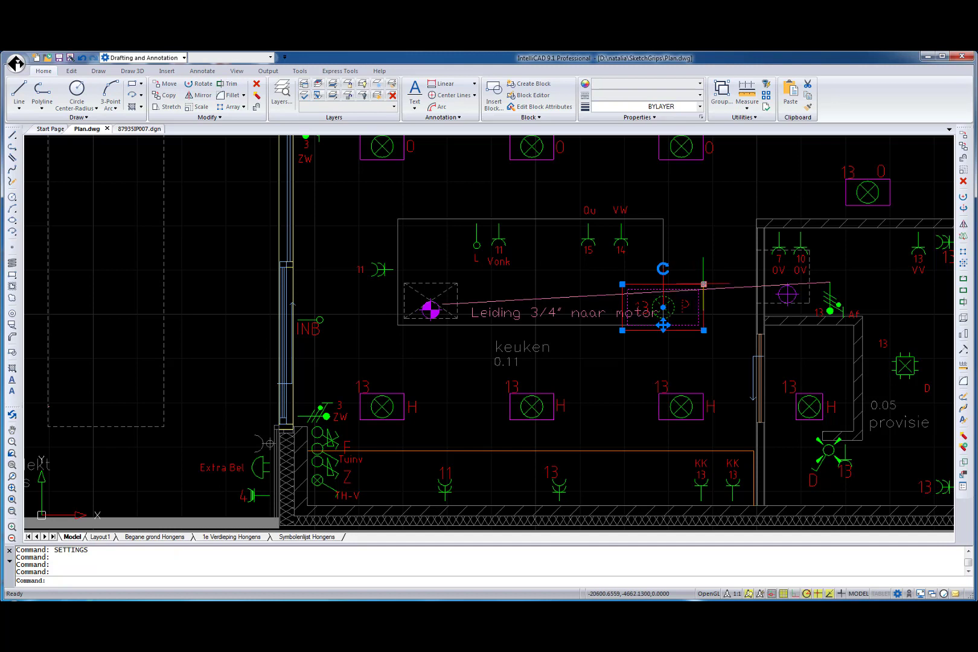
pyautogui.moveTo(705, 284); pyautogui.dragTo(797, 239)
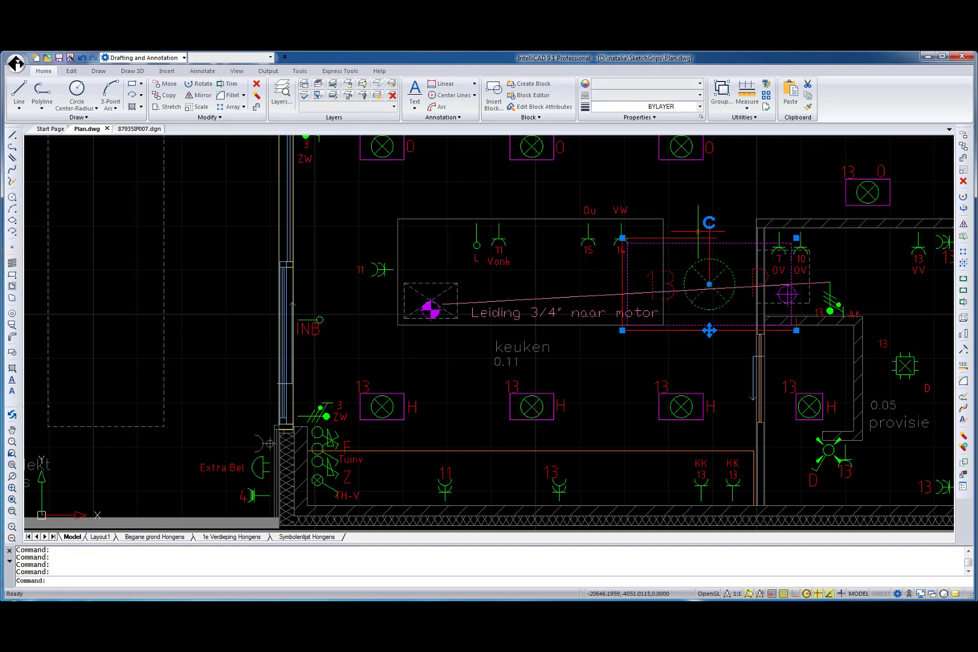
pyautogui.moveTo(709, 223); pyautogui.dragTo(767, 201)
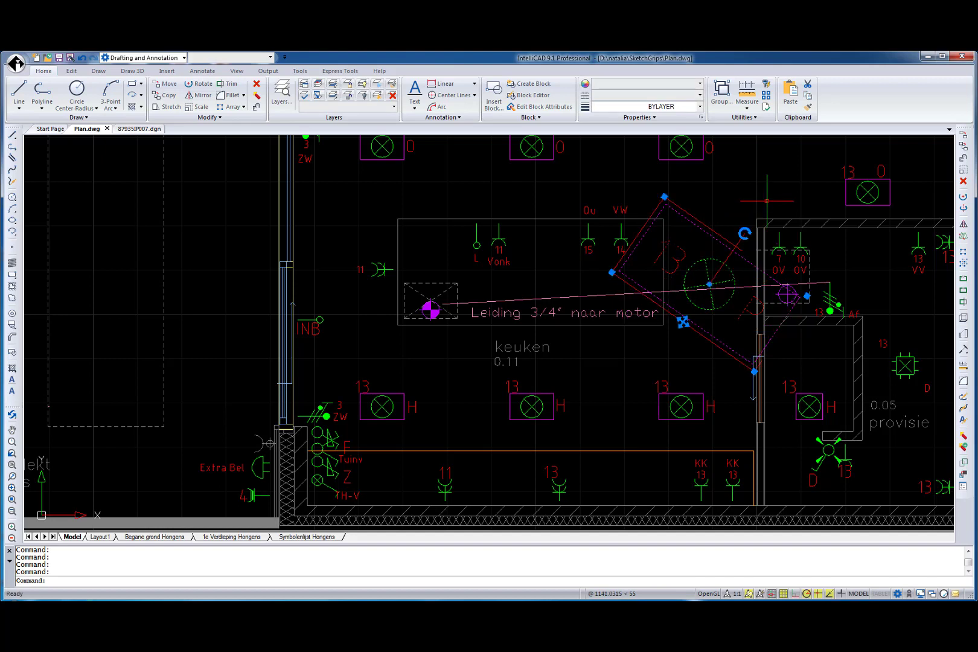
pyautogui.press('Escape')
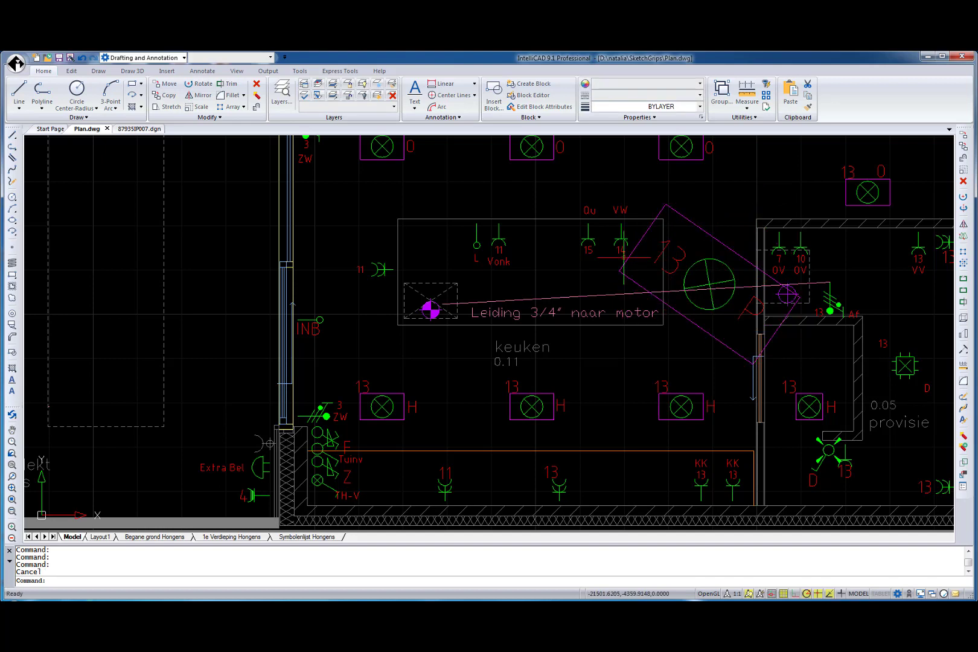
pyautogui.click(494, 237)
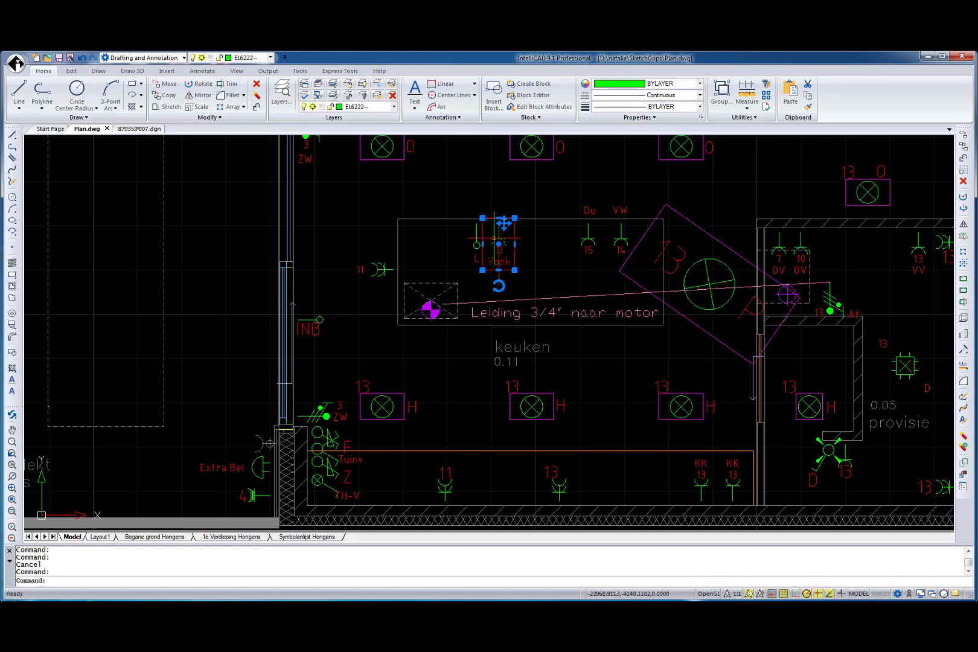
pyautogui.click(482, 243)
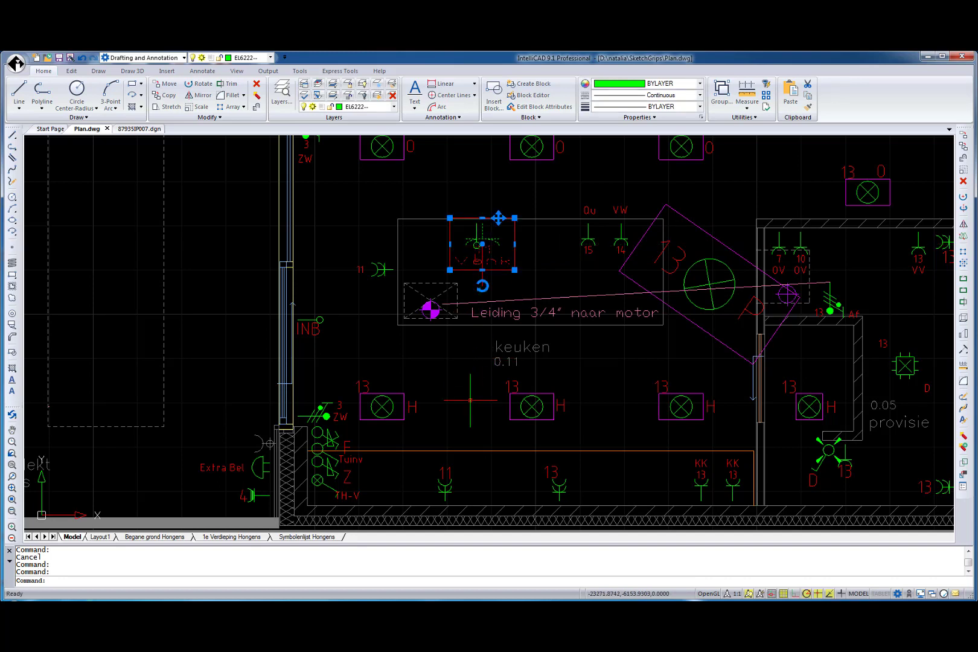
# - Check the polar tracking angles and grip-rotate the 13 H light block beside ZW
pyautogui.press('Escape')
pyautogui.rightClick(807, 594)
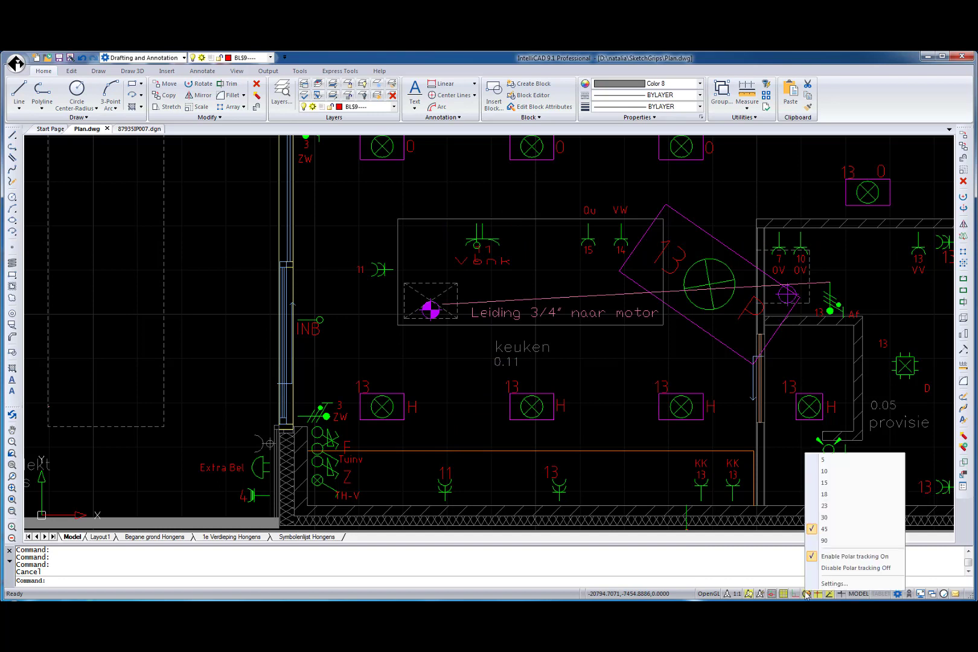
pyautogui.click(841, 520)
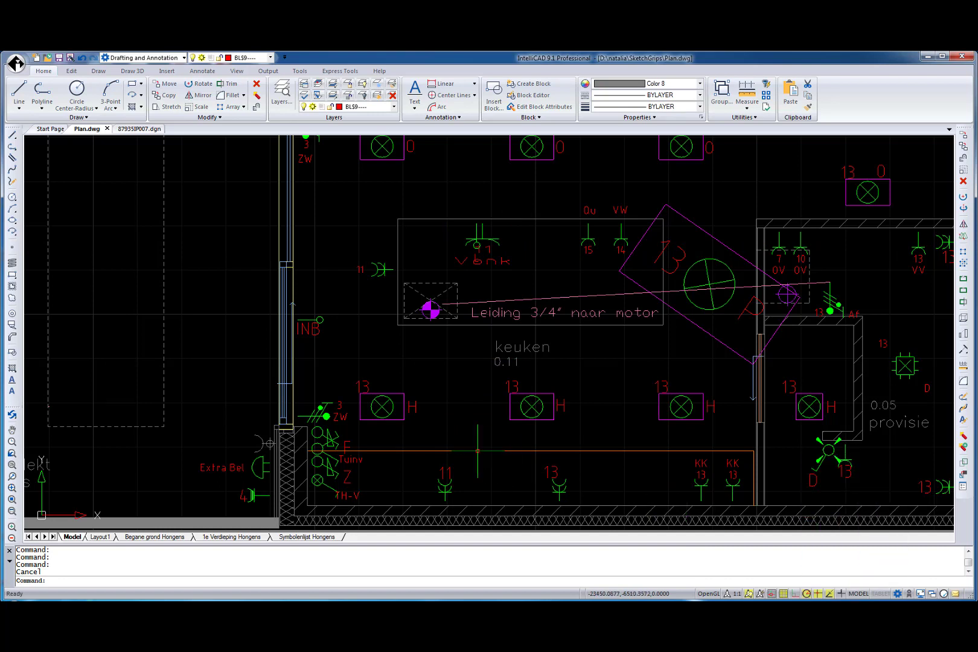
pyautogui.click(383, 407)
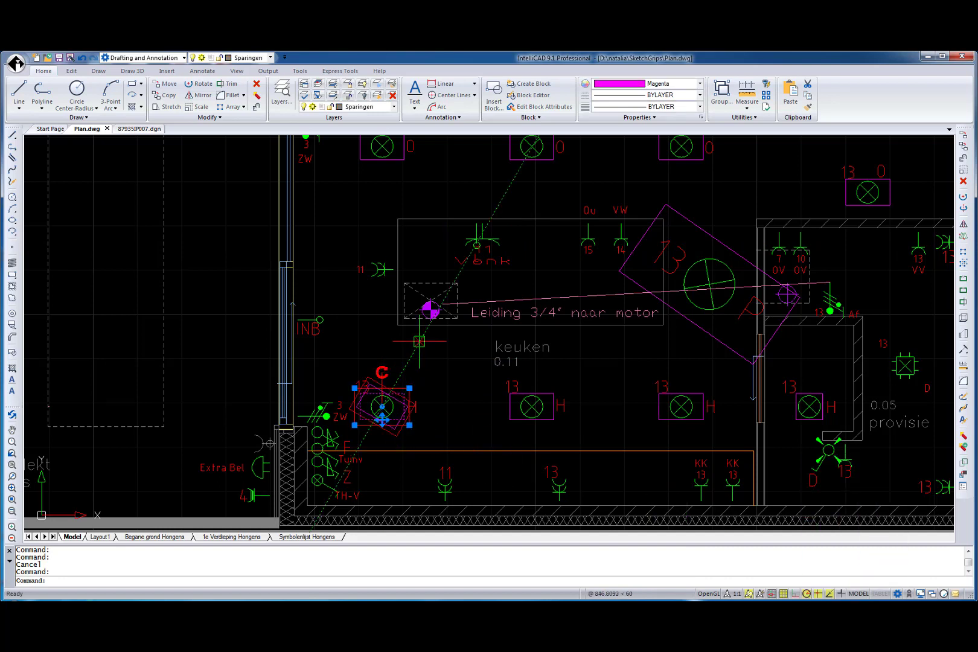
pyautogui.press('Escape')
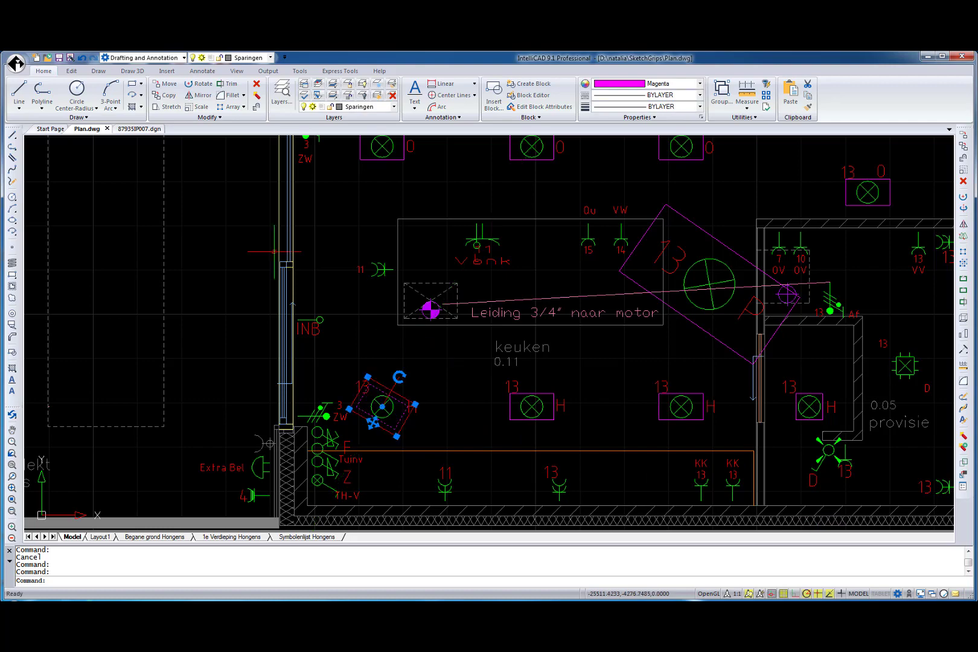
# - Switch to the 87935IP007.dgn drawing and window-select a tree block
pyautogui.click(136, 128)
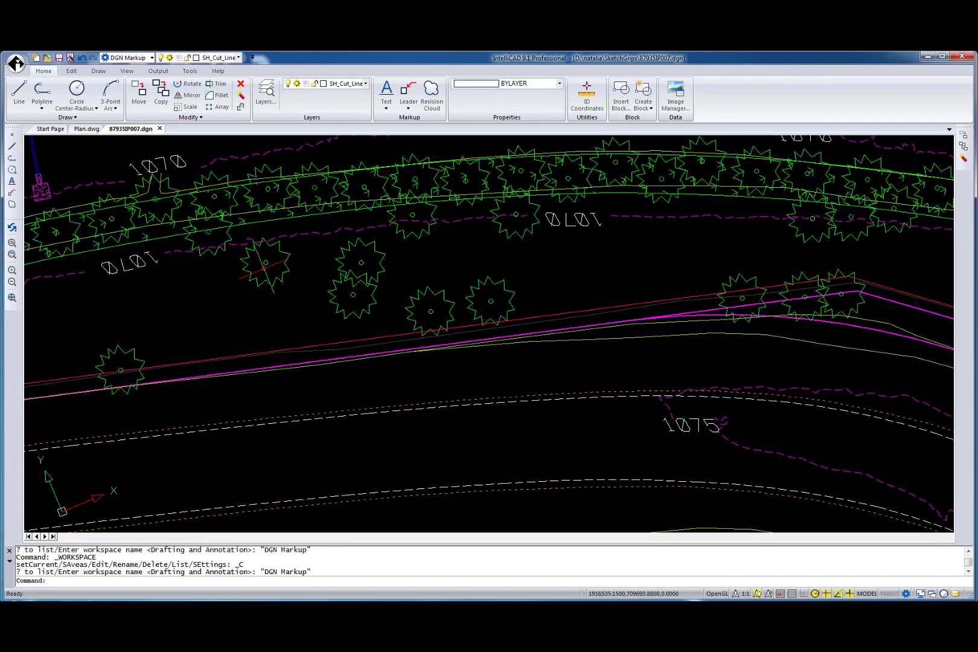
pyautogui.click(247, 246)
pyautogui.click(305, 291)
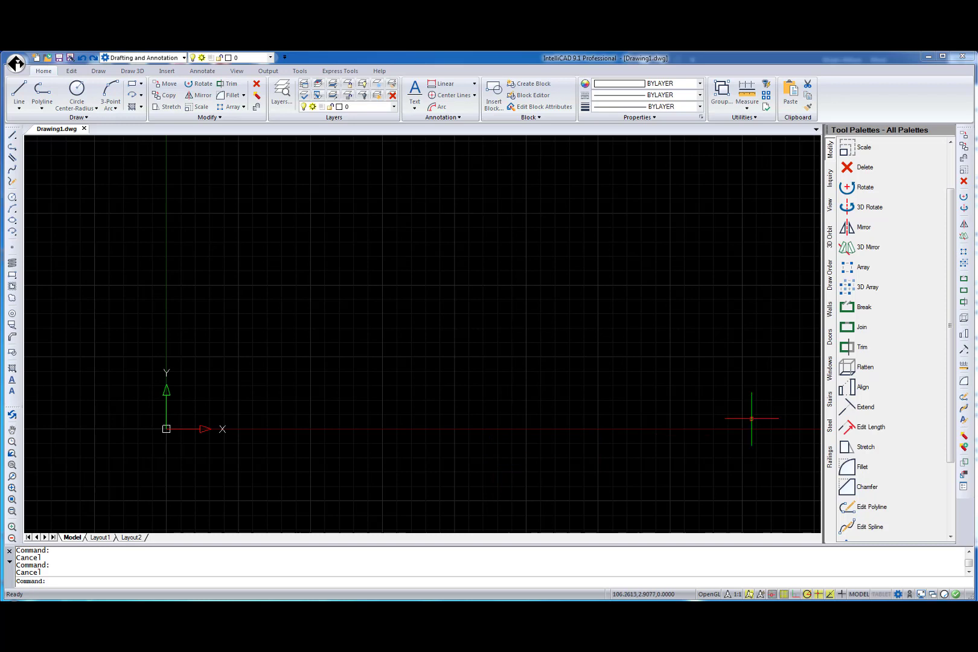
# - Place an M 250 x 13.4 steel beam with default rotation and length, then orbit it in 3D
pyautogui.click(832, 425)
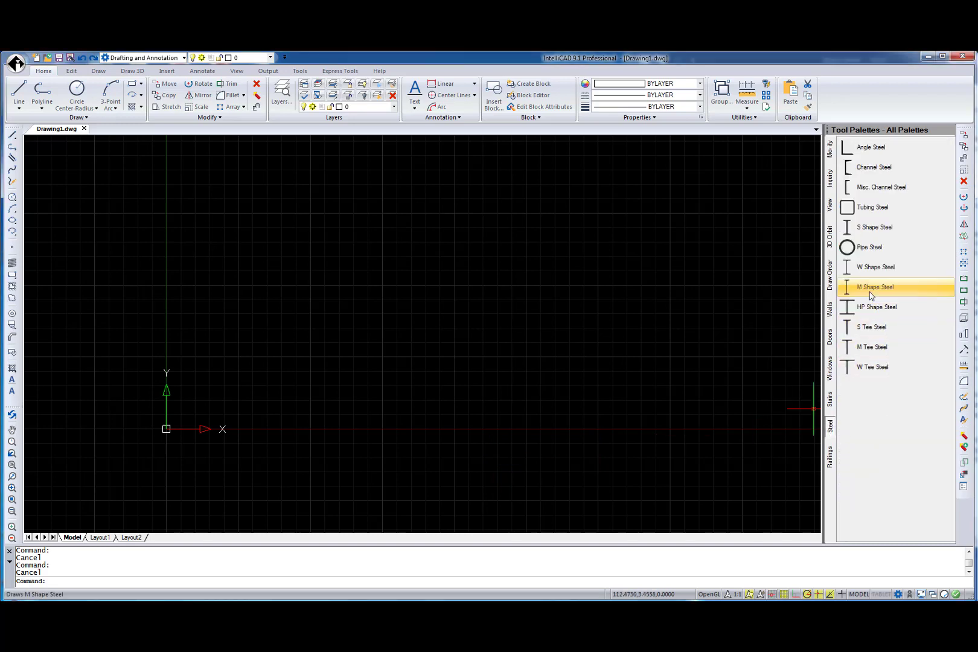
pyautogui.moveTo(875, 286); pyautogui.dragTo(814, 314)
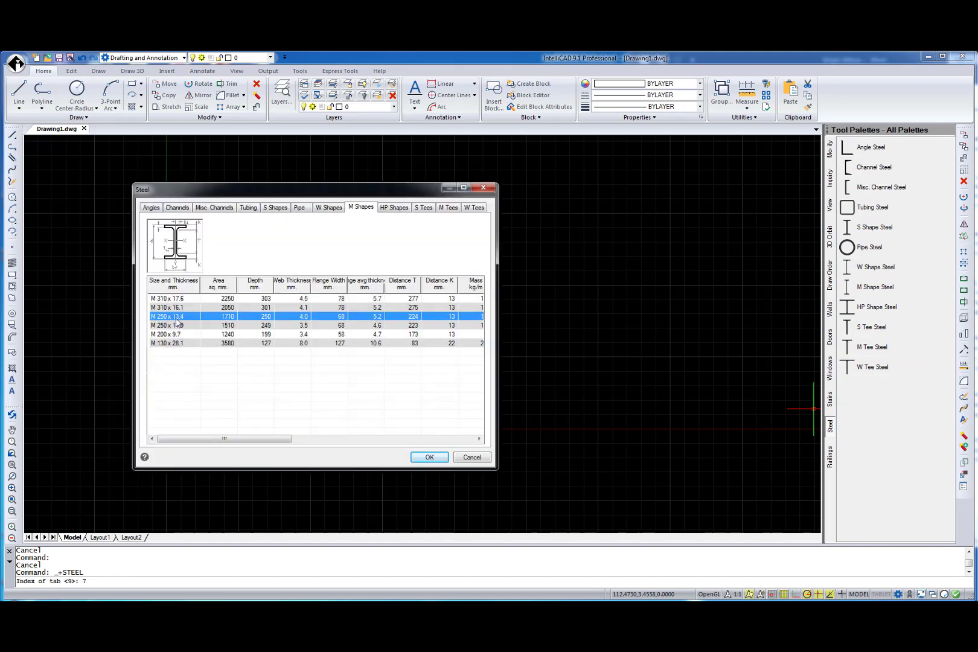
pyautogui.doubleClick(177, 324)
pyautogui.click(160, 338)
pyautogui.press('Return')
pyautogui.press('Return')
pyautogui.write('3DO')
pyautogui.press('Return')
pyautogui.moveTo(185, 344)
pyautogui.mouseDown()
pyautogui.moveTo(188, 245)
pyautogui.moveTo(280, 257)
pyautogui.mouseUp()
pyautogui.press('Escape')
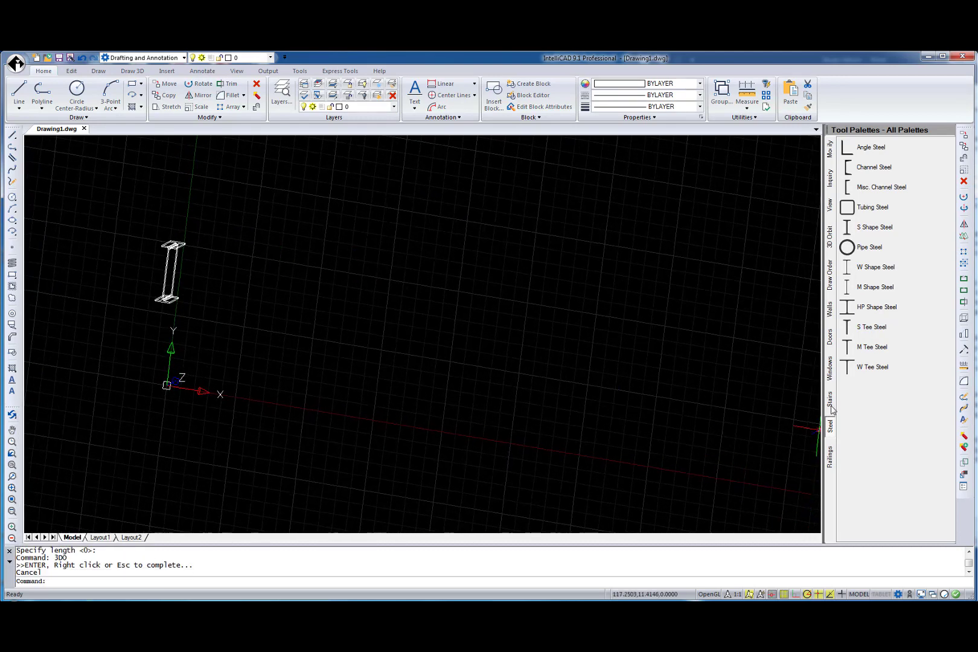
# - Draw a Steel-style straight stair between two picked points and orbit to view it
pyautogui.click(830, 400)
pyautogui.click(864, 266)
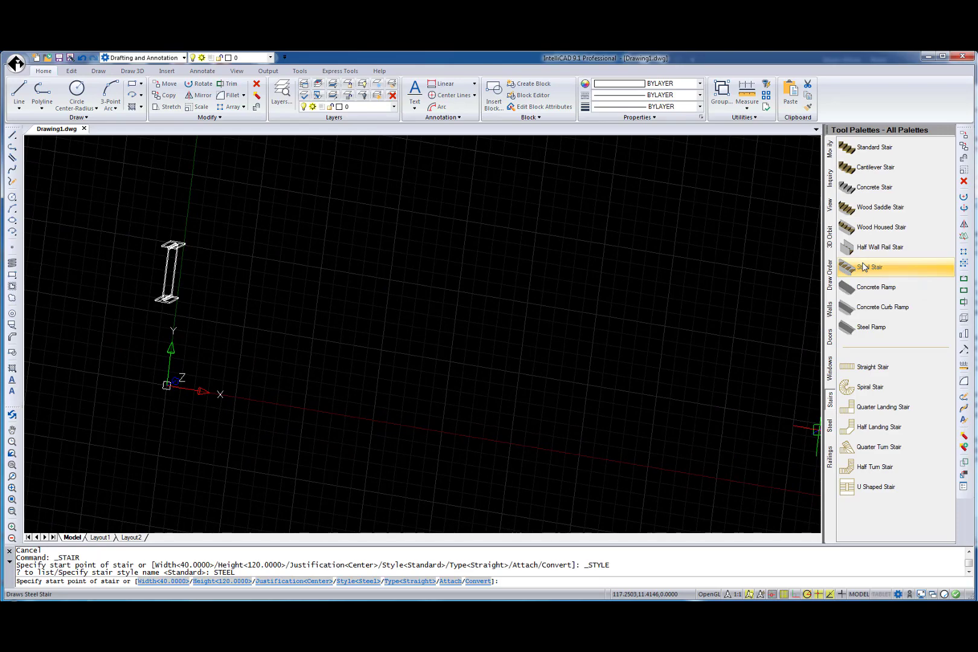
pyautogui.click(208, 456)
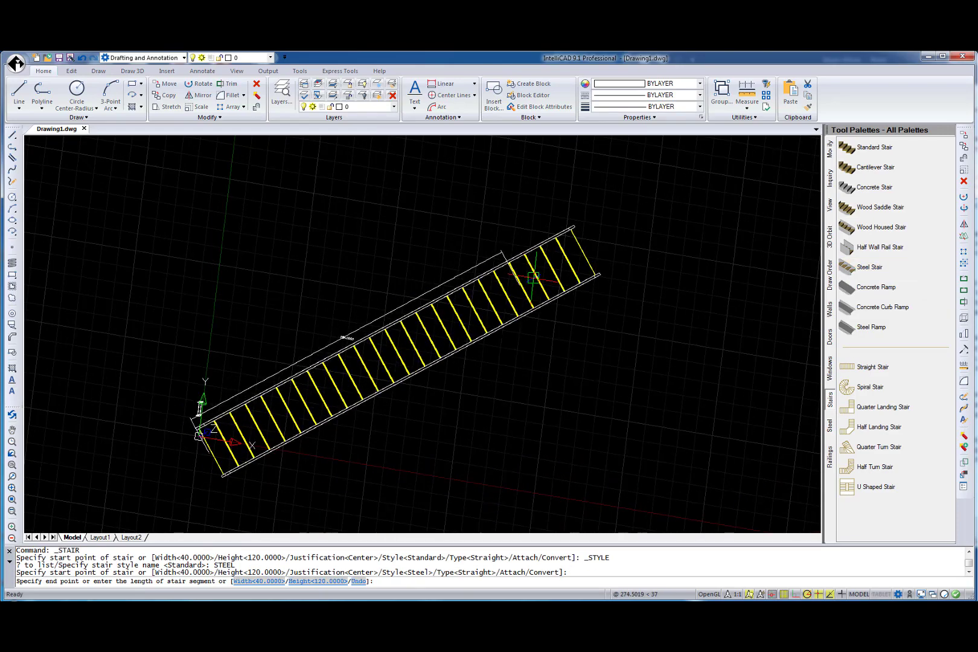
pyautogui.click(573, 233)
pyautogui.write('3DO')
pyautogui.press('Return')
pyautogui.moveTo(461, 389); pyautogui.dragTo(300, 217)
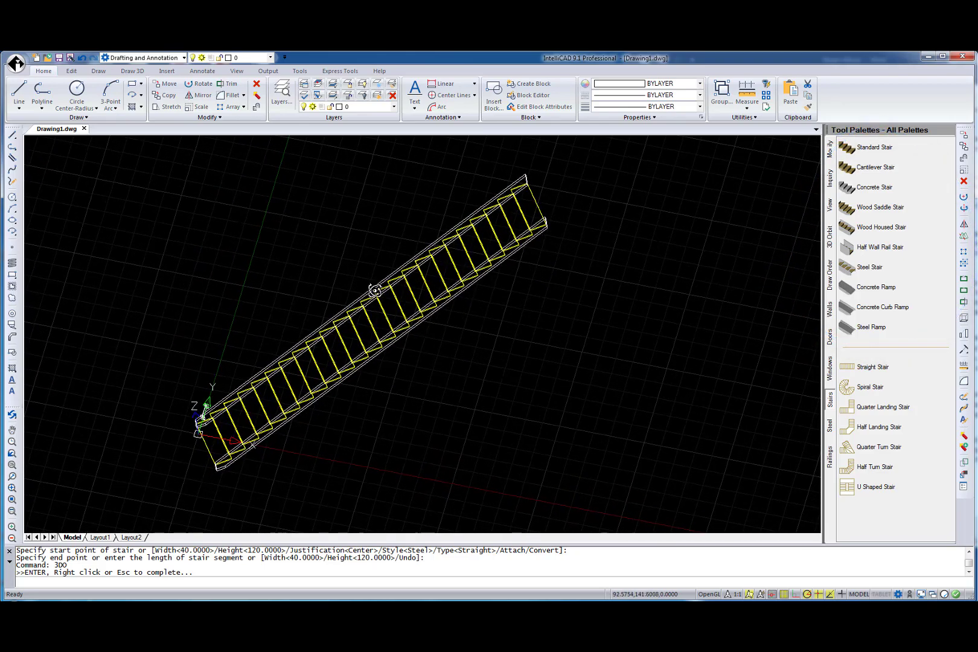
pyautogui.press('Escape')
# - Attach a HorizontalCable railing to the steel stair, accepting the default justification
pyautogui.click(830, 458)
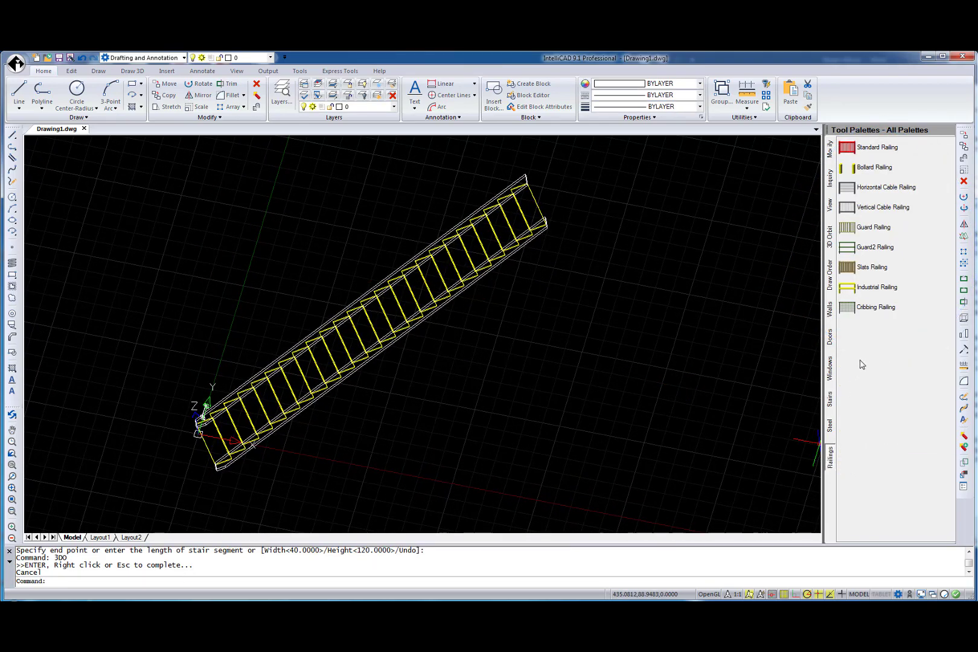
pyautogui.click(886, 187)
pyautogui.write('A')
pyautogui.press('Return')
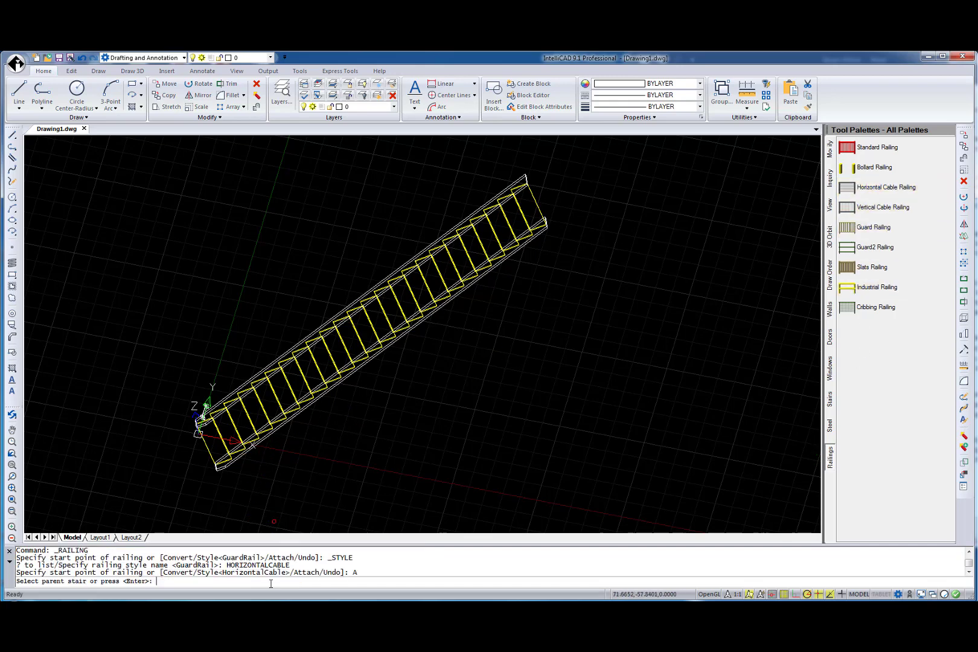
pyautogui.click(198, 433)
pyautogui.write('R')
pyautogui.press('Return')
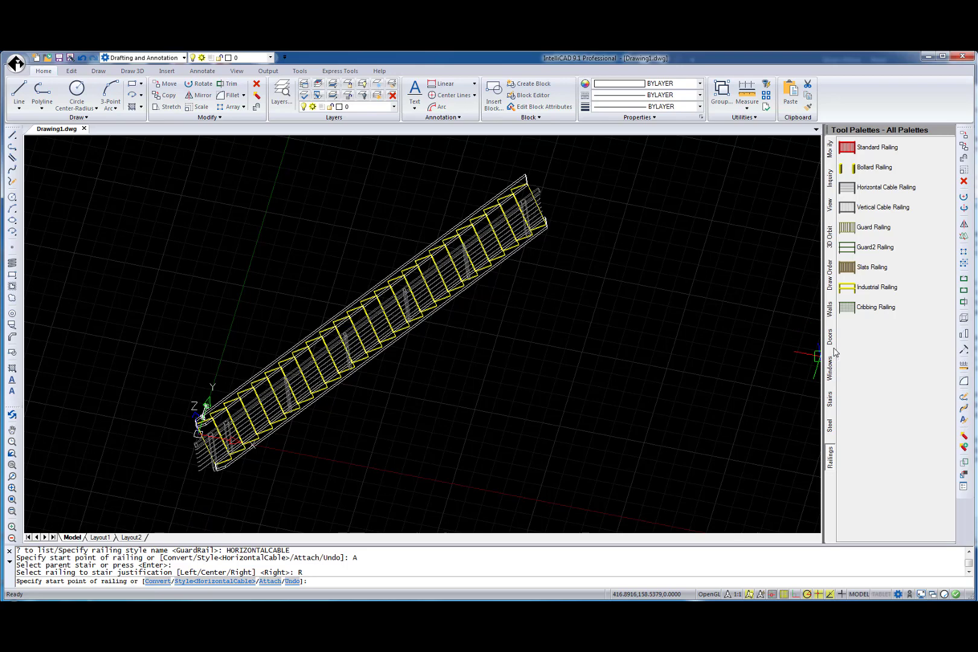
# - Attach a railing to the stair again with Left justification
pyautogui.click(832, 317)
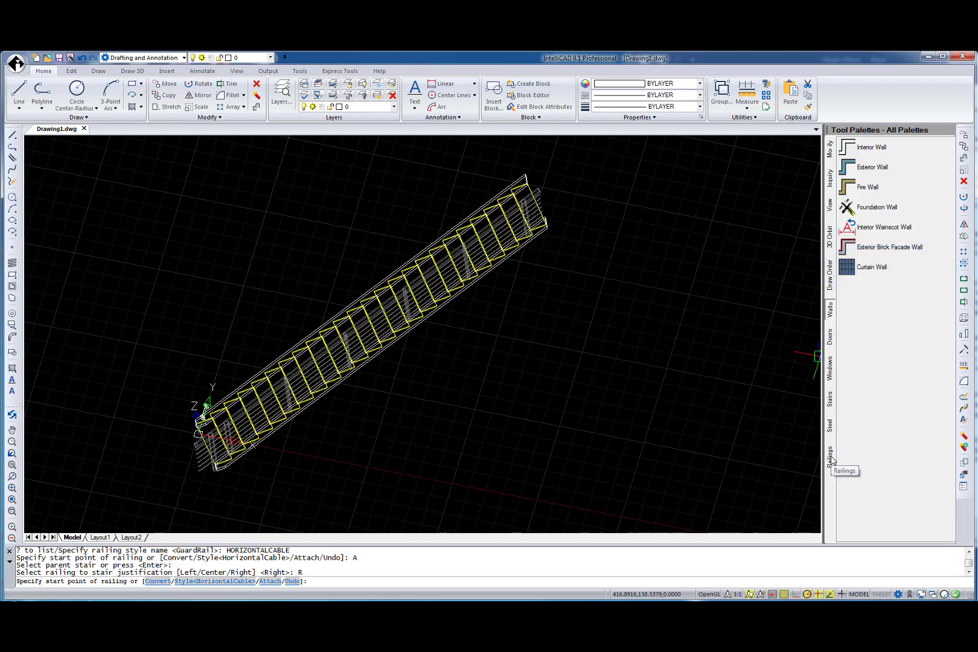
pyautogui.click(270, 583)
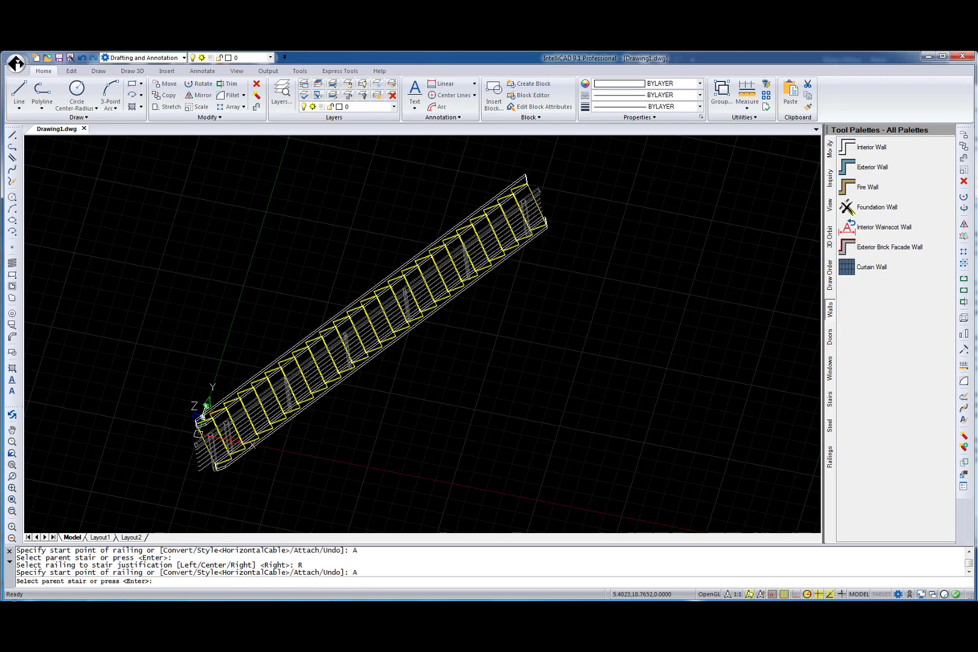
pyautogui.click(212, 422)
pyautogui.click(167, 582)
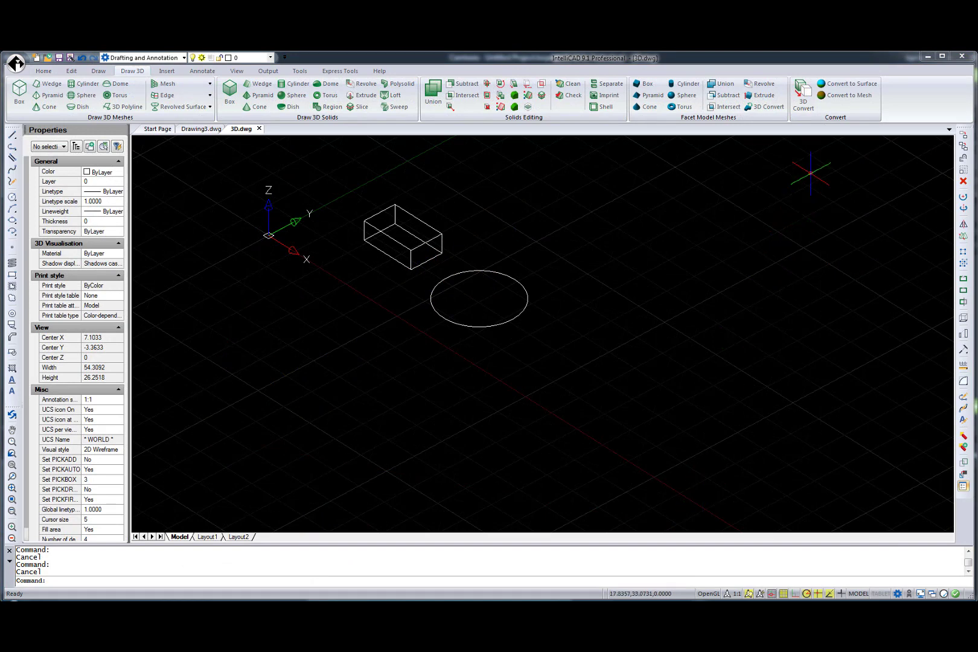
# - Convert the box to a triangulated mesh and inspect the result
pyautogui.click(837, 101)
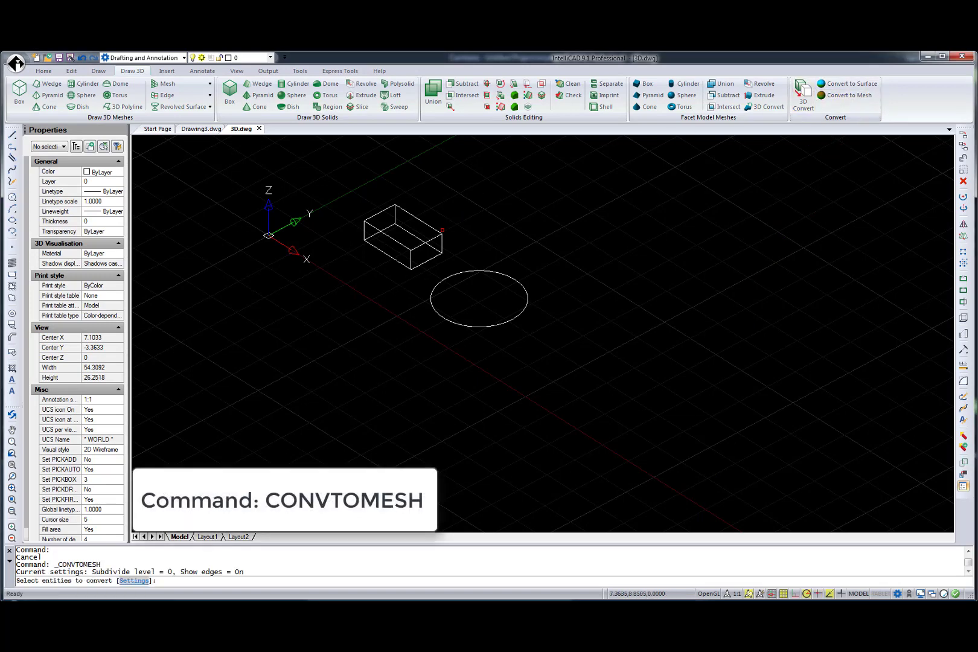
pyautogui.click(437, 236)
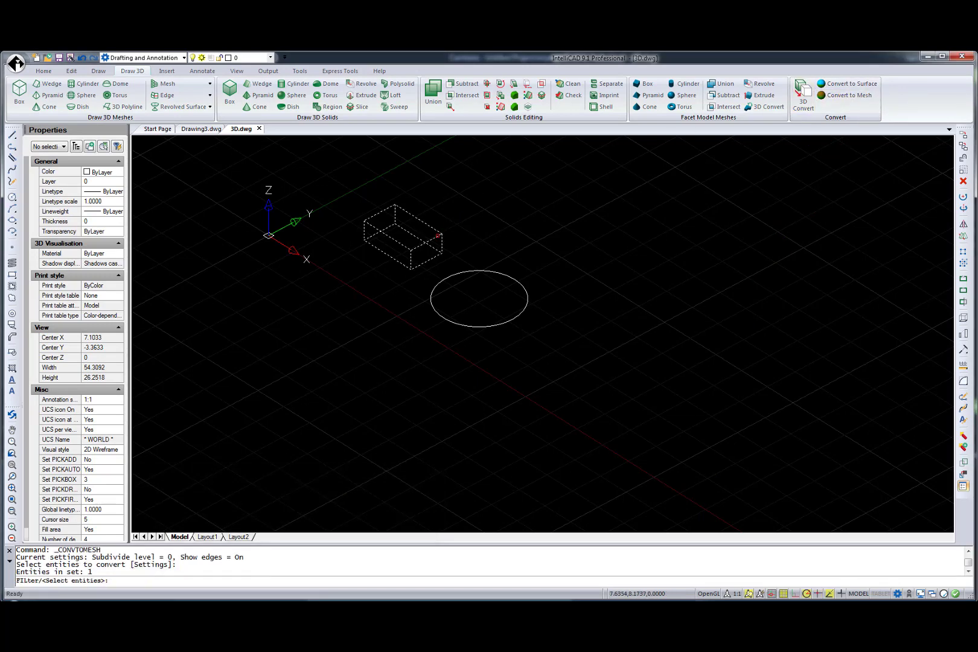
pyautogui.press('Return')
pyautogui.click(437, 236)
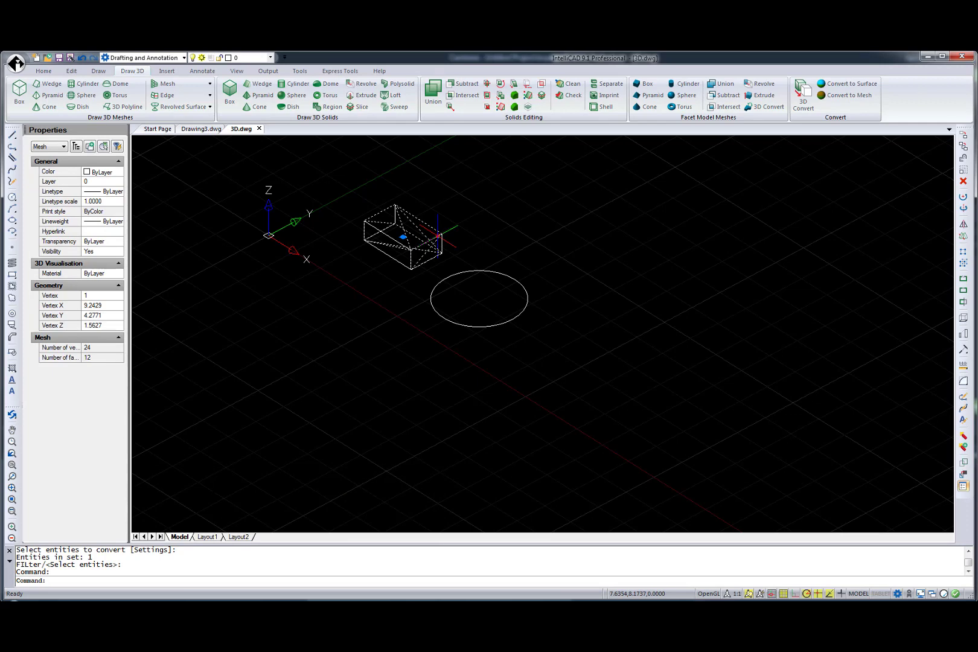
pyautogui.press('Escape')
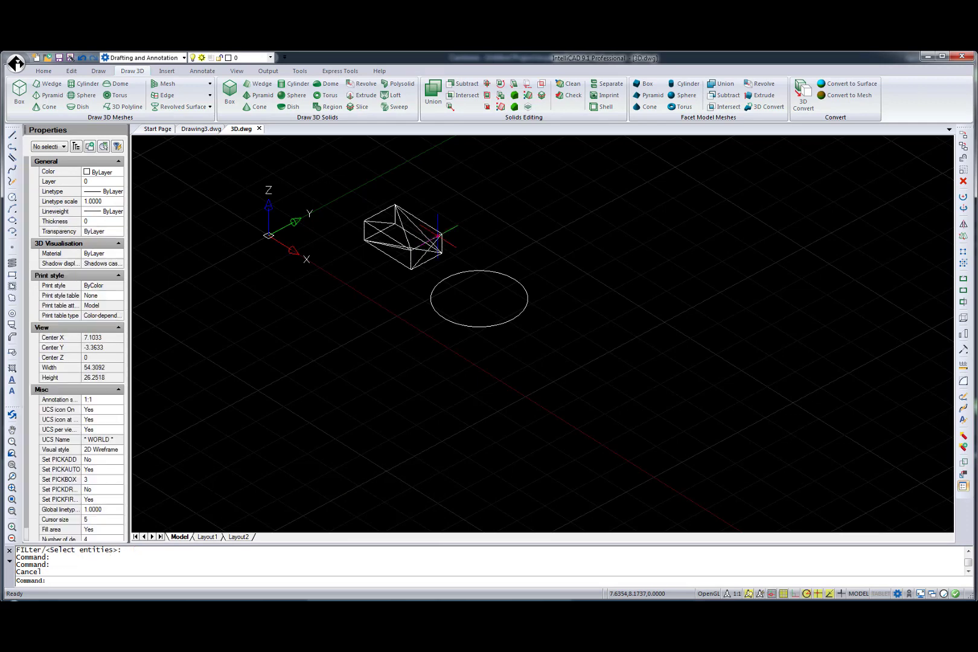
# - Convert the circle to a surface and inspect the result
pyautogui.click(851, 84)
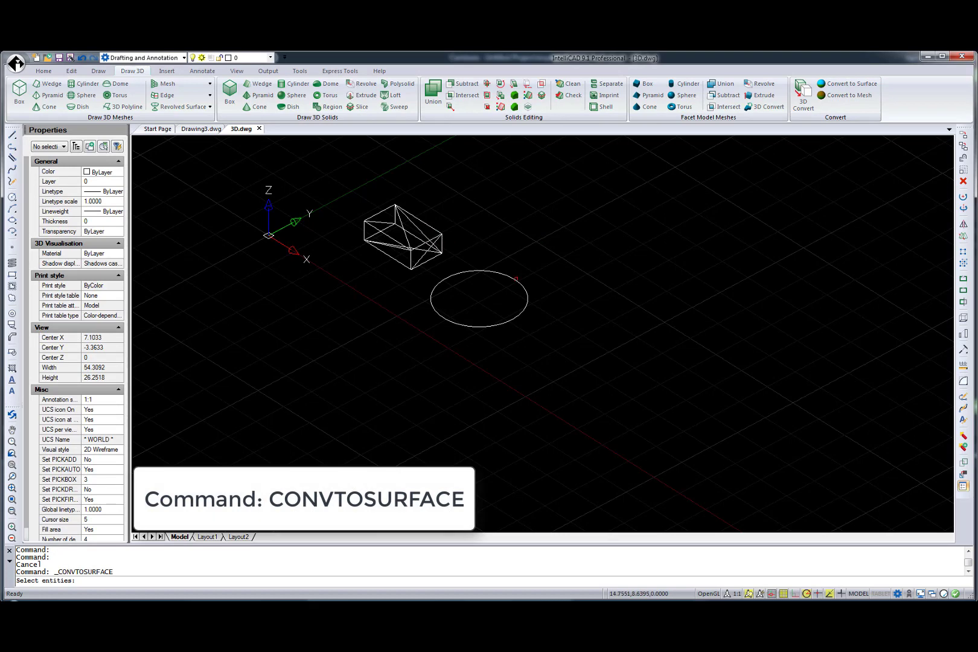
pyautogui.click(511, 274)
pyautogui.press('Return')
pyautogui.click(515, 280)
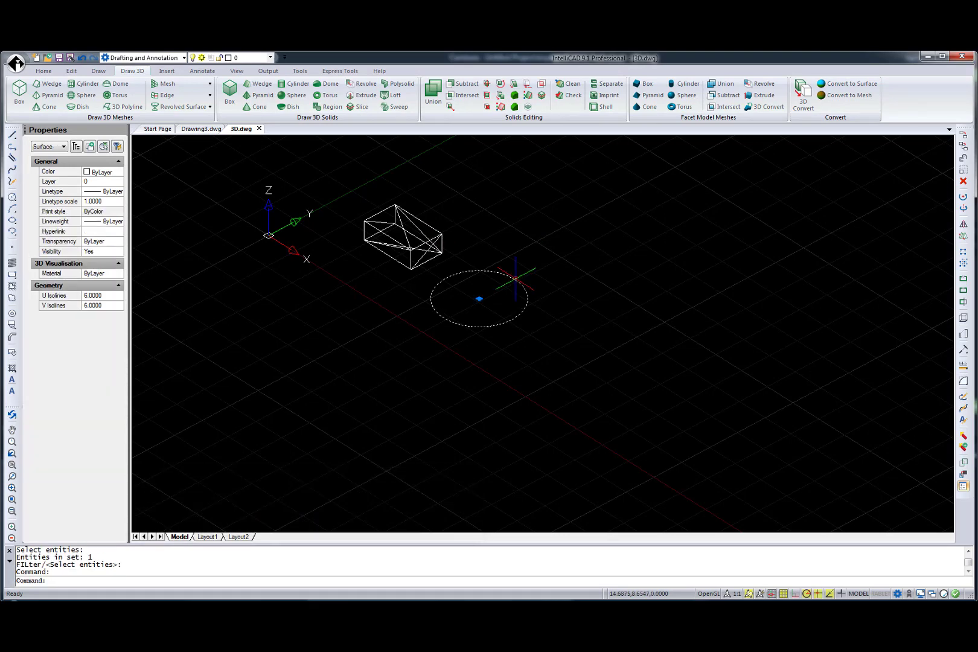
pyautogui.press('Escape')
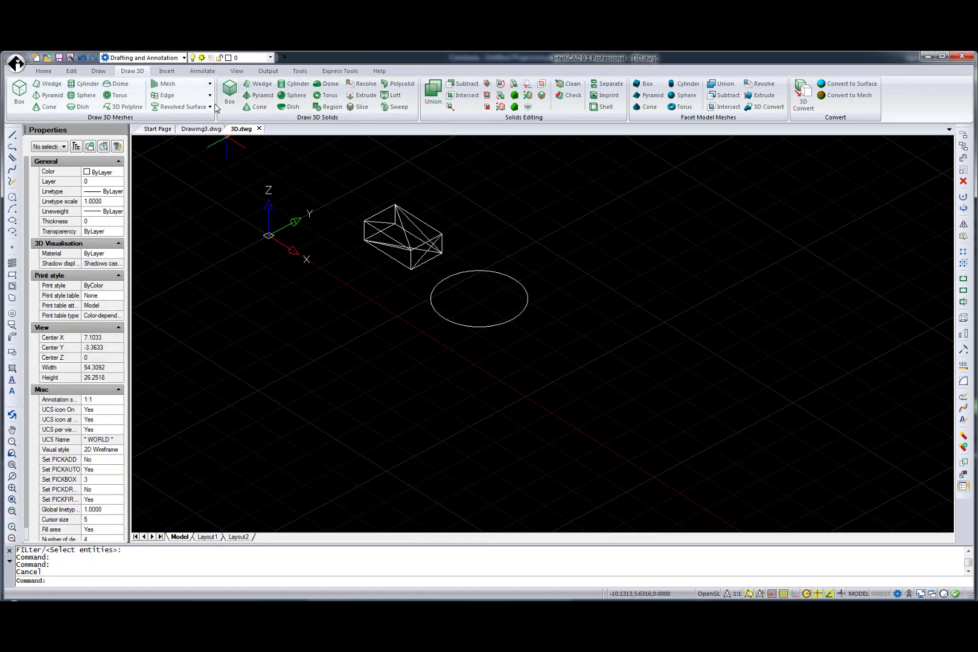
# - Show hidden face edges on all objects
pyautogui.click(210, 96)
pyautogui.click(200, 137)
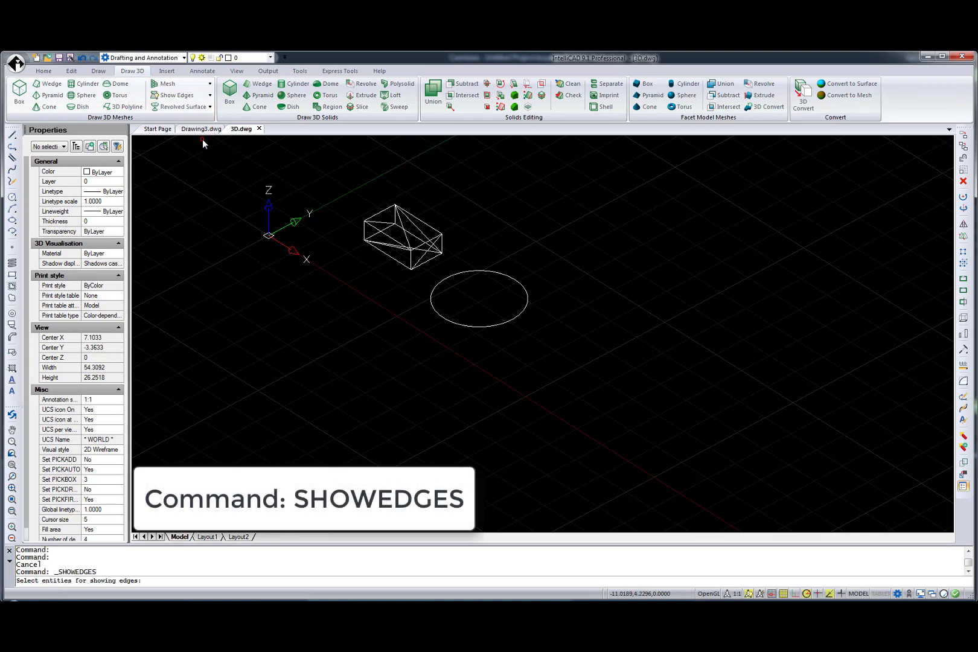
pyautogui.write('all')
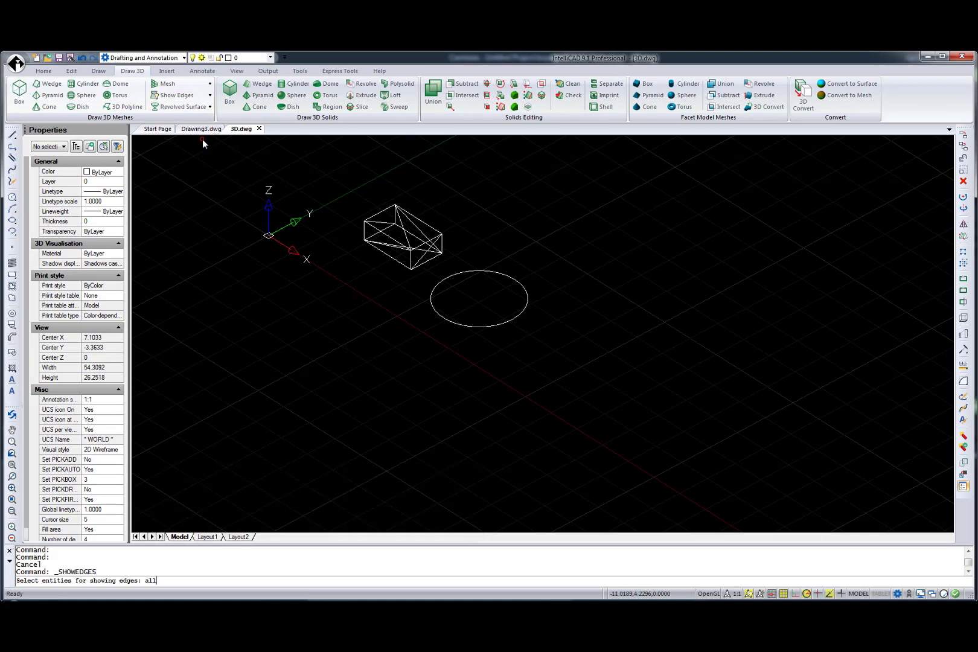
pyautogui.press('Return')
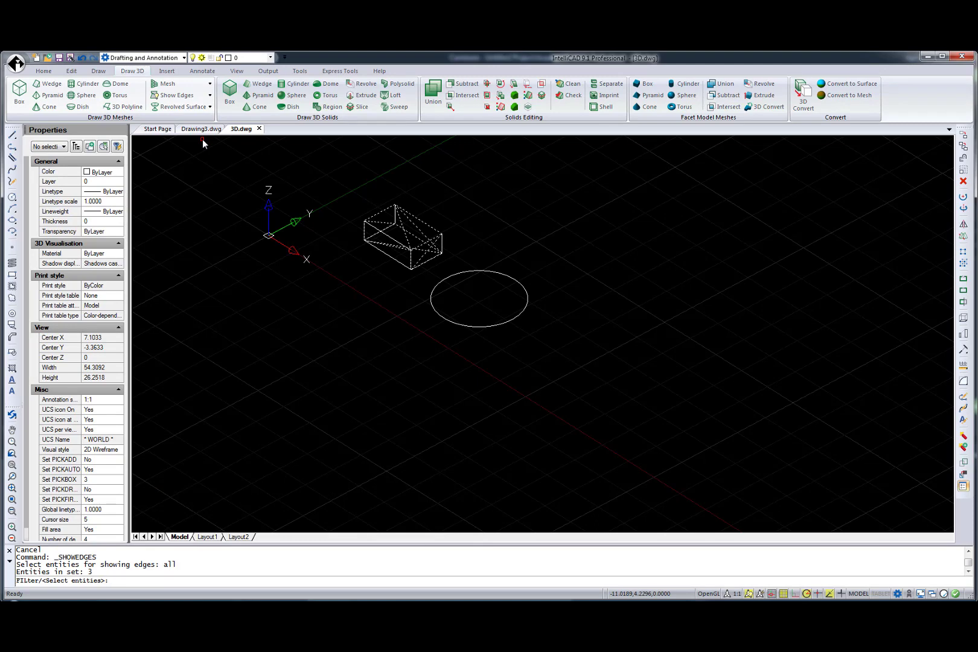
pyautogui.press('Return')
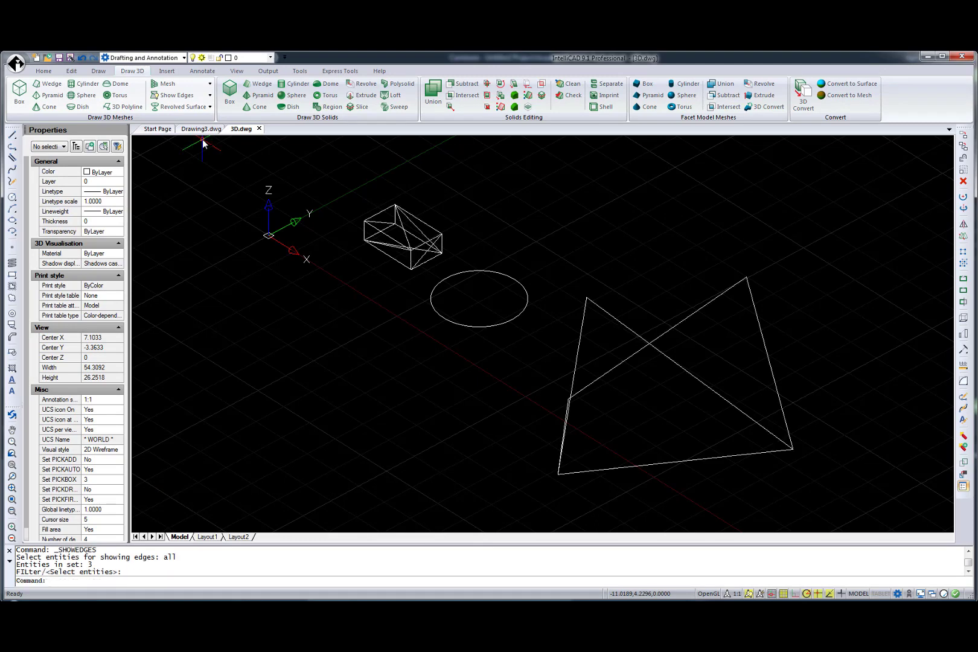
# - Hide the diagonal edge of the large triangular 3D face
pyautogui.click(209, 96)
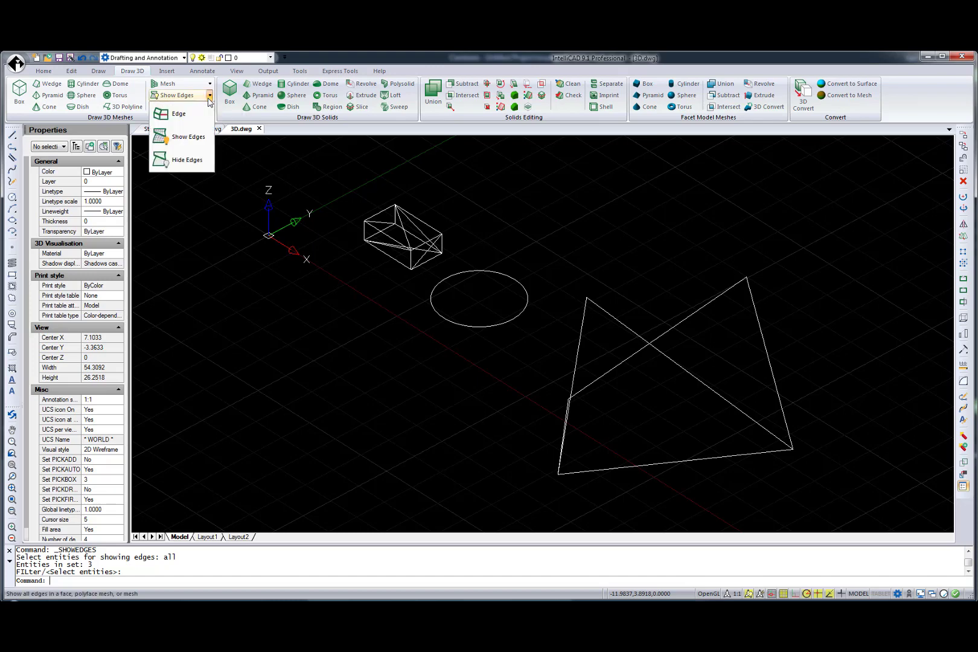
pyautogui.click(197, 161)
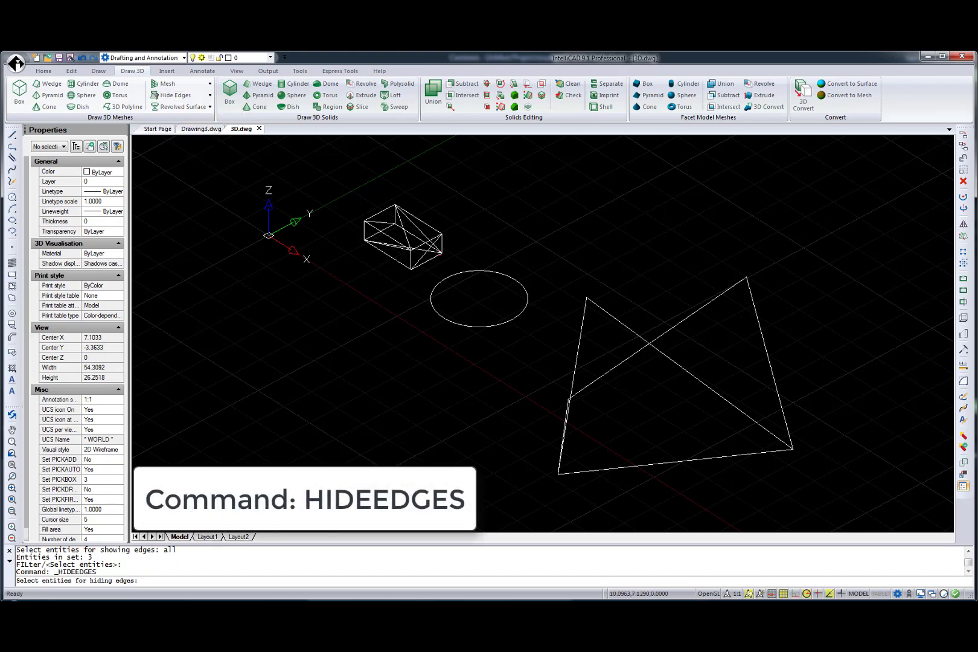
pyautogui.click(576, 349)
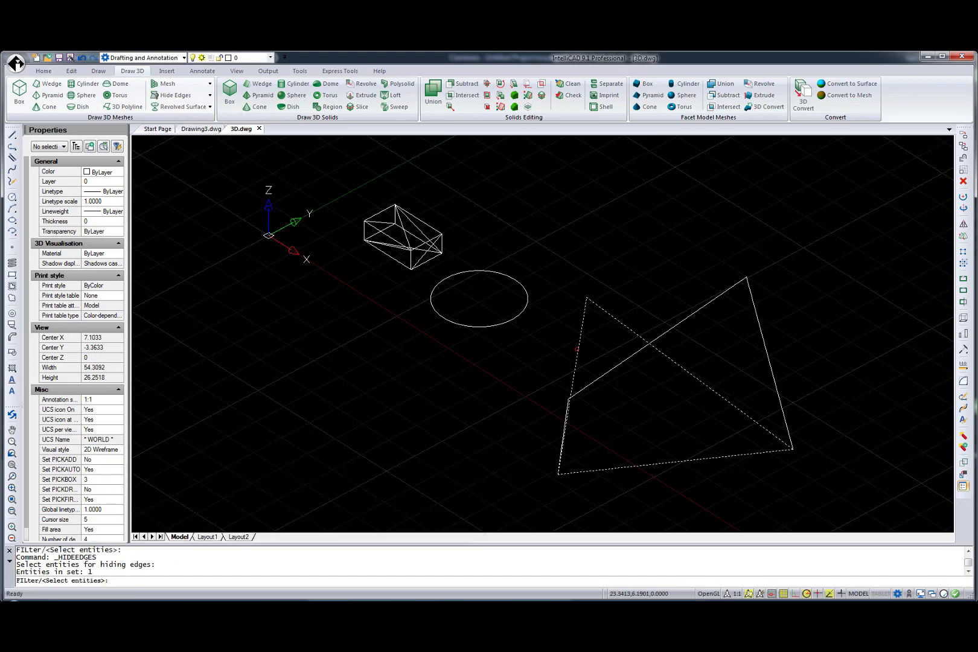
pyautogui.press('Return')
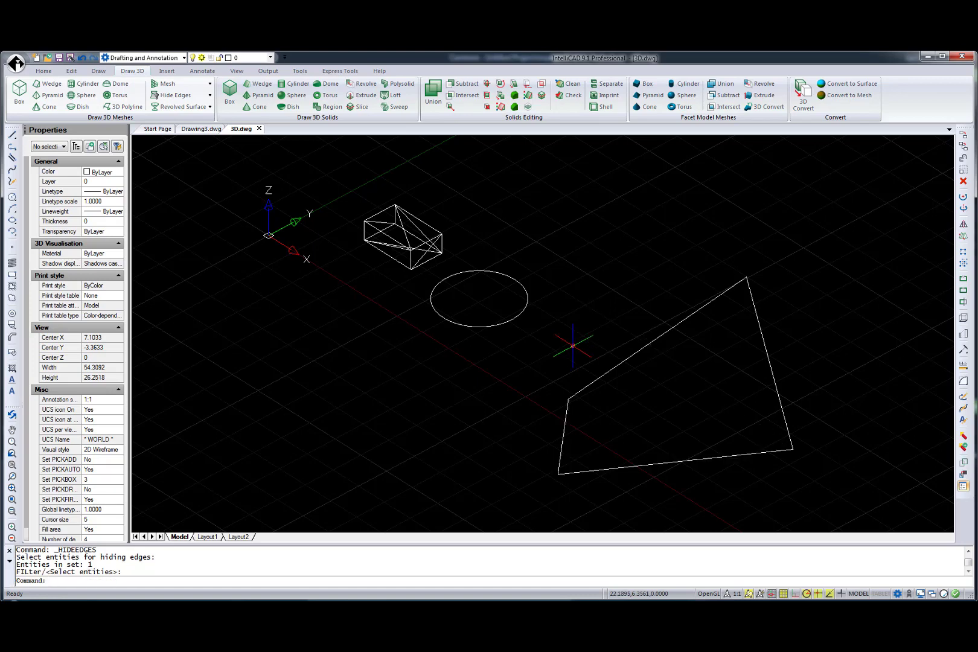
pyautogui.click(210, 96)
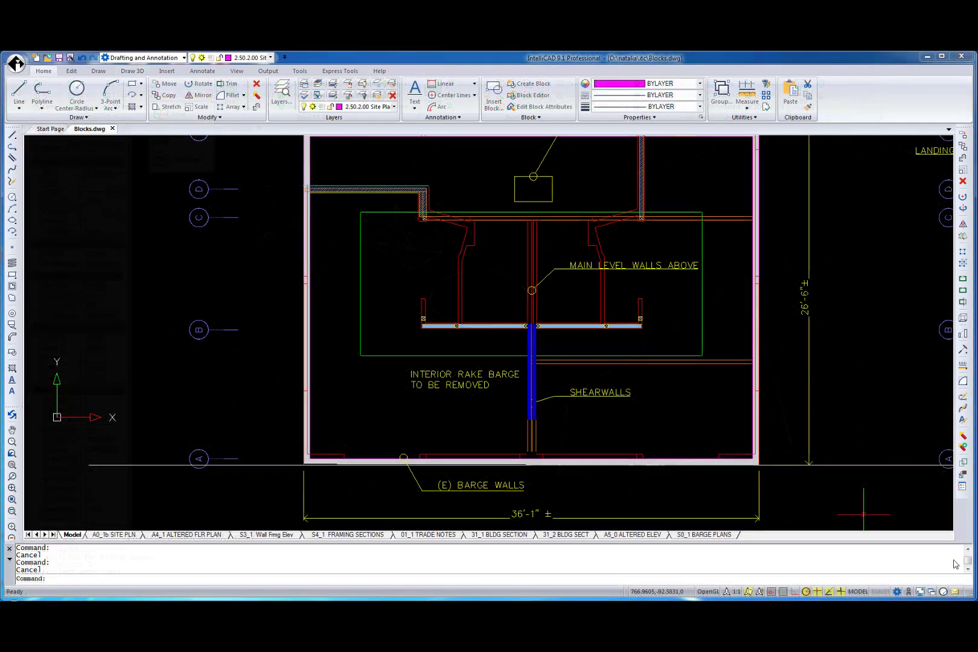
# - Open the shear-wall hatch block for editing in the Block Editor
pyautogui.doubleClick(533, 405)
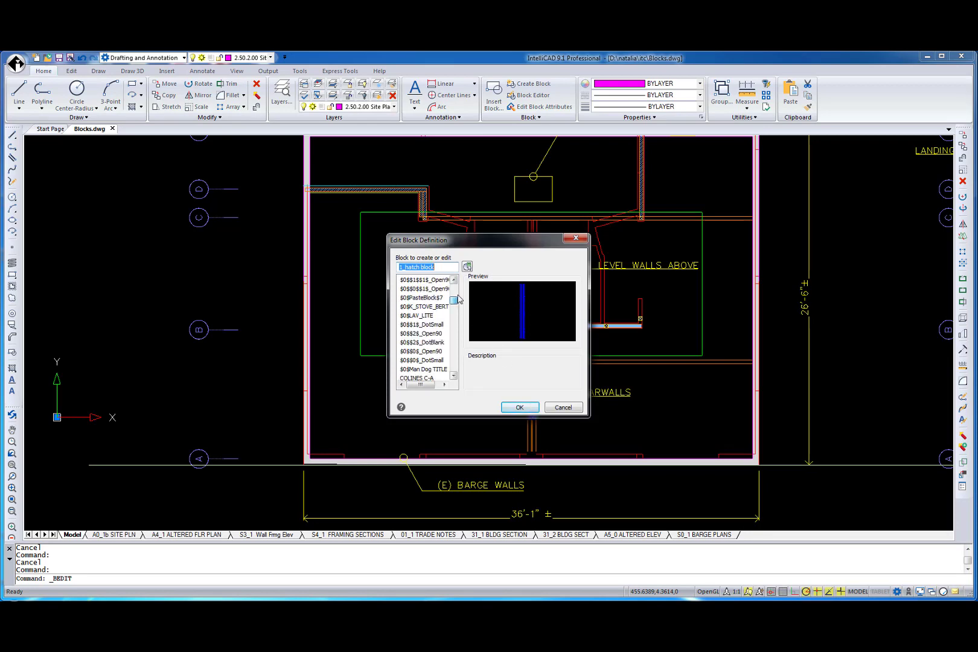
pyautogui.moveTo(455, 294); pyautogui.dragTo(455, 288)
pyautogui.click(520, 407)
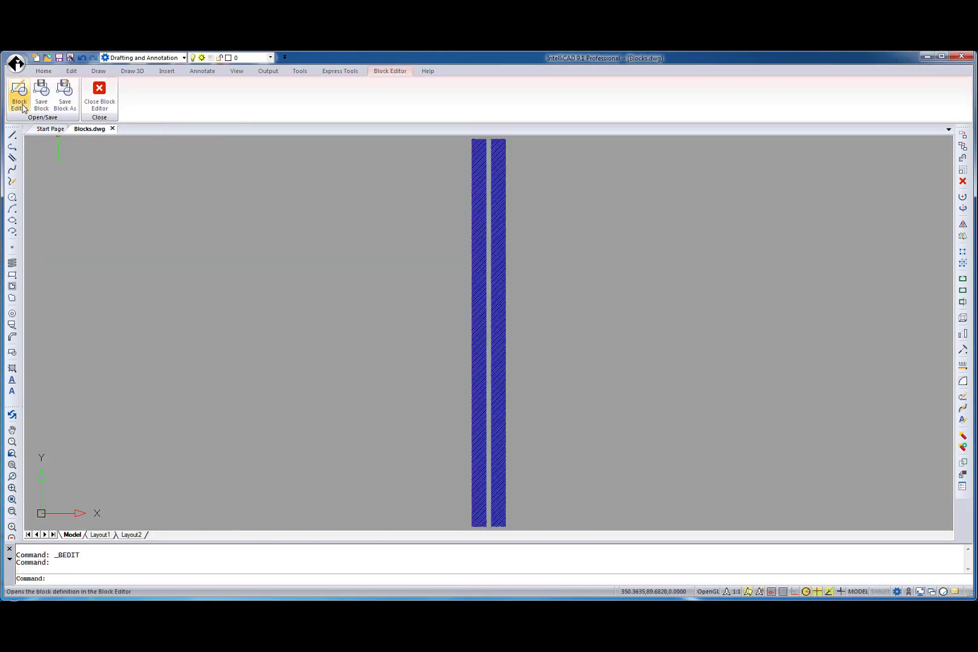
pyautogui.click(23, 109)
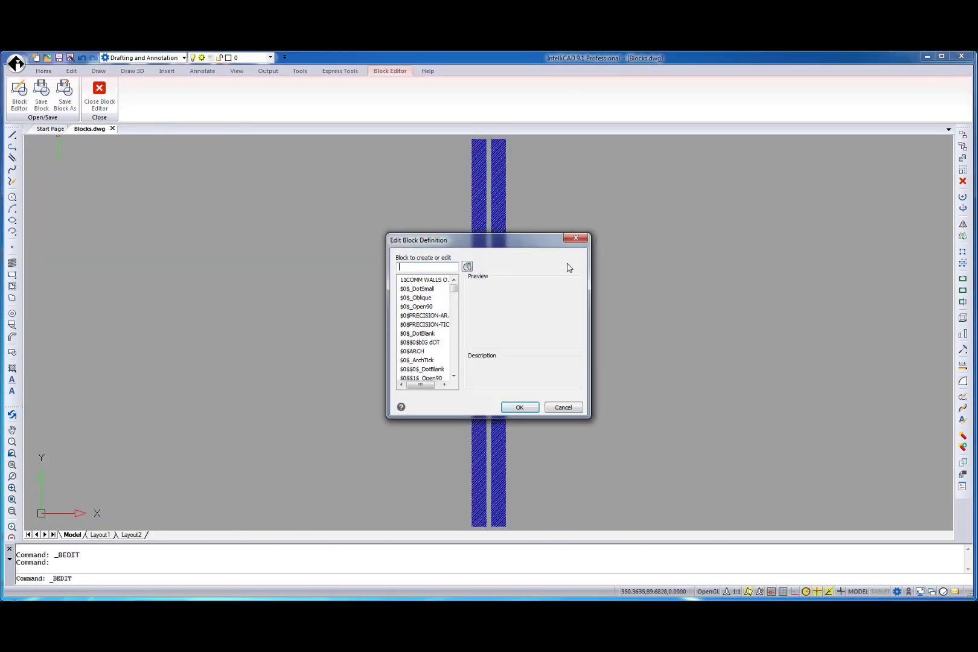
pyautogui.click(576, 238)
# - Set the block's hatch colour to Cyan, save the block, and close the editor
pyautogui.rightClick(475, 294)
pyautogui.click(528, 569)
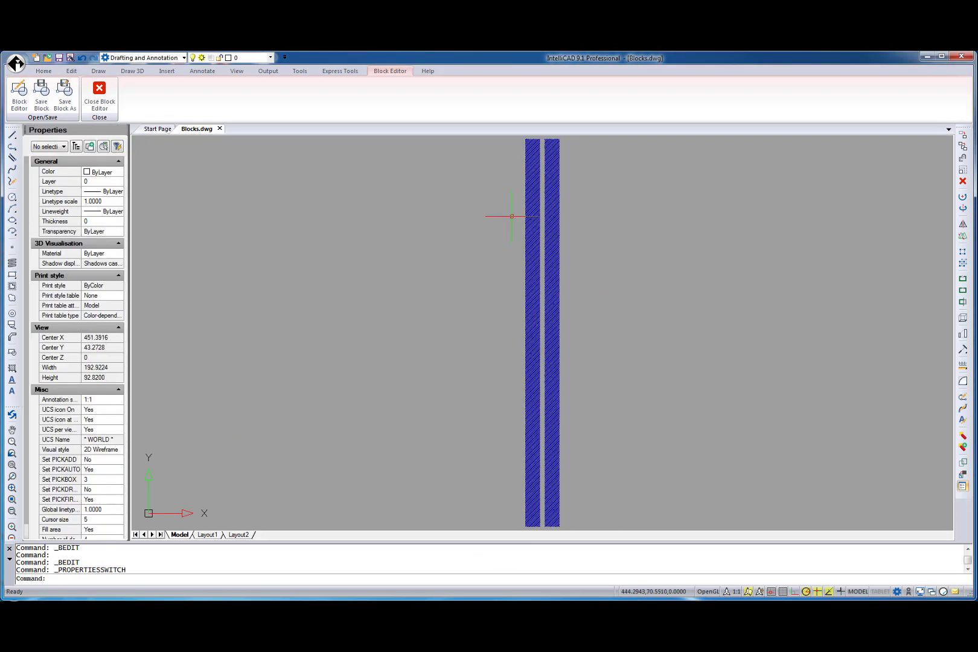
pyautogui.click(528, 223)
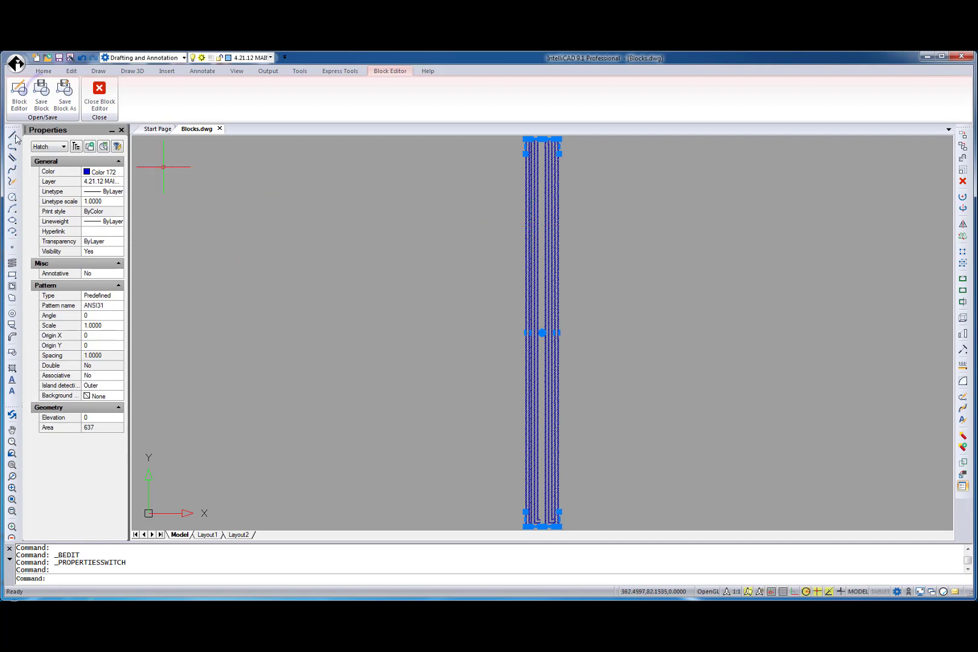
pyautogui.click(113, 176)
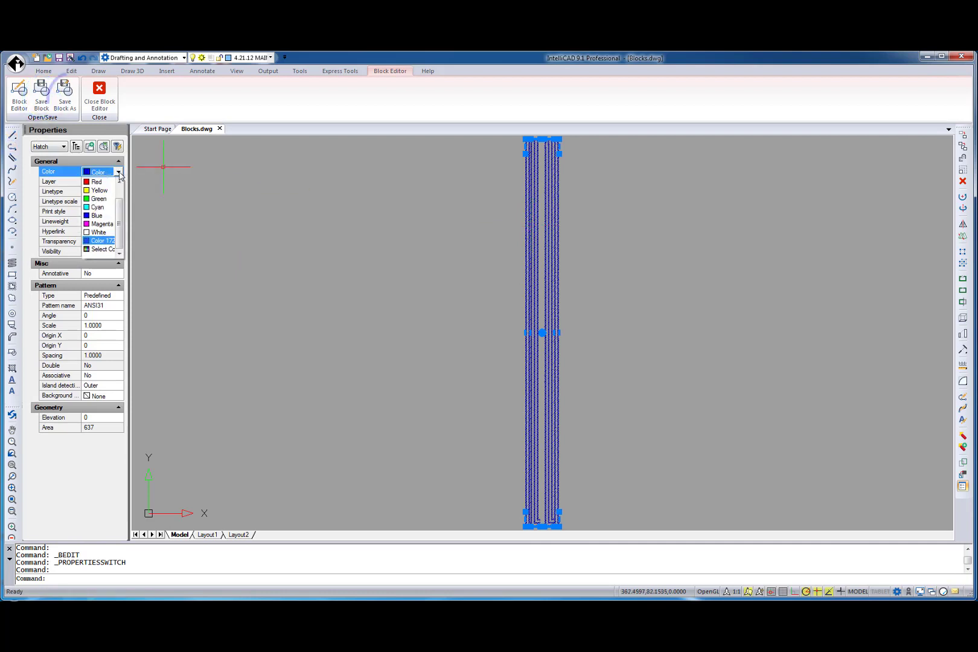
pyautogui.click(100, 208)
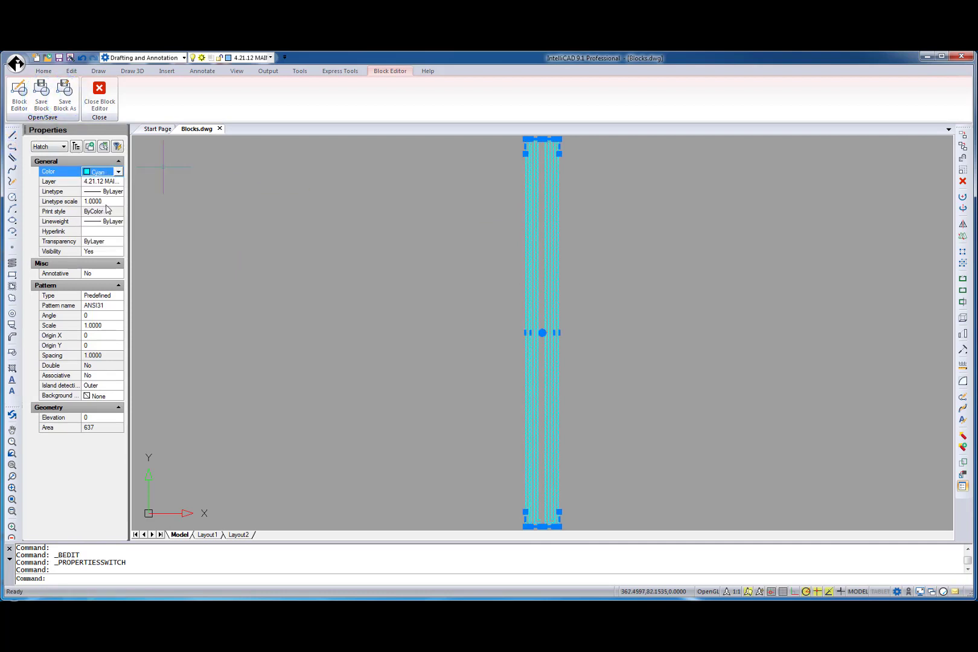
pyautogui.click(40, 93)
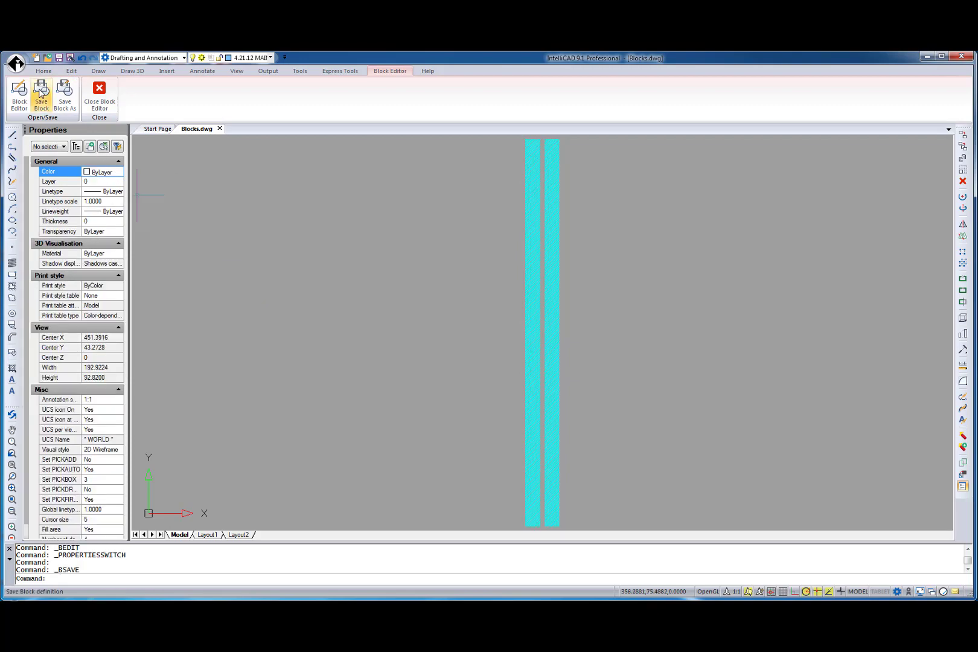
pyautogui.click(100, 93)
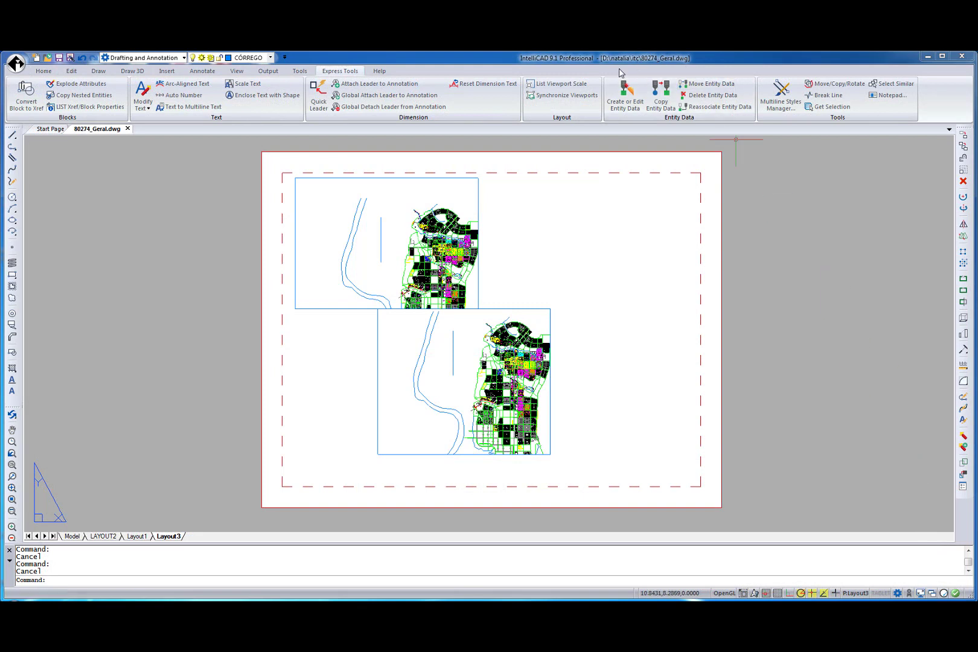
# - List the lower viewport's scale, which reports 1:4261.64
pyautogui.click(585, 88)
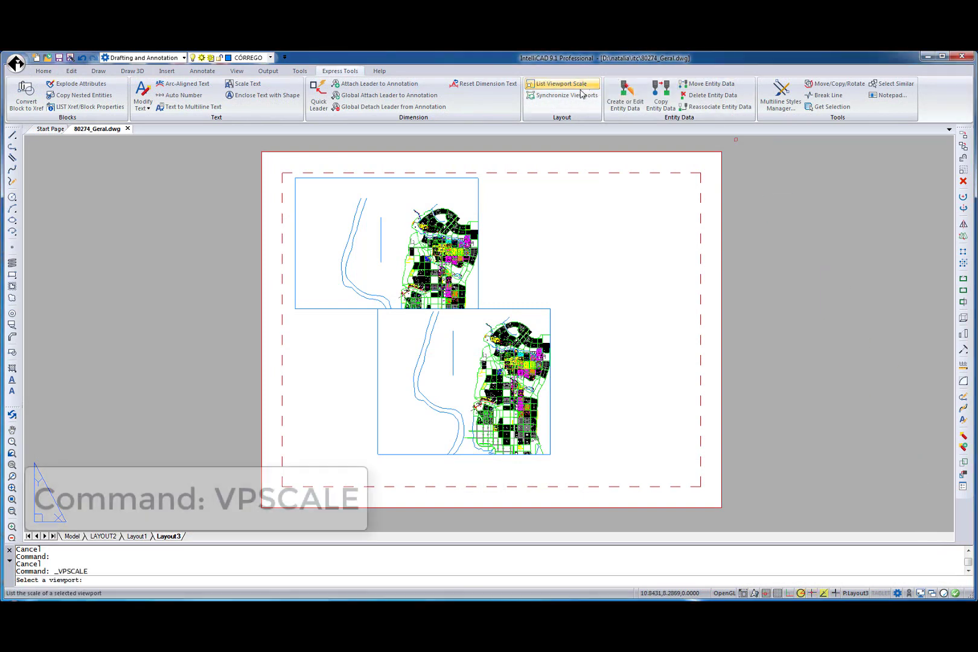
pyautogui.click(524, 309)
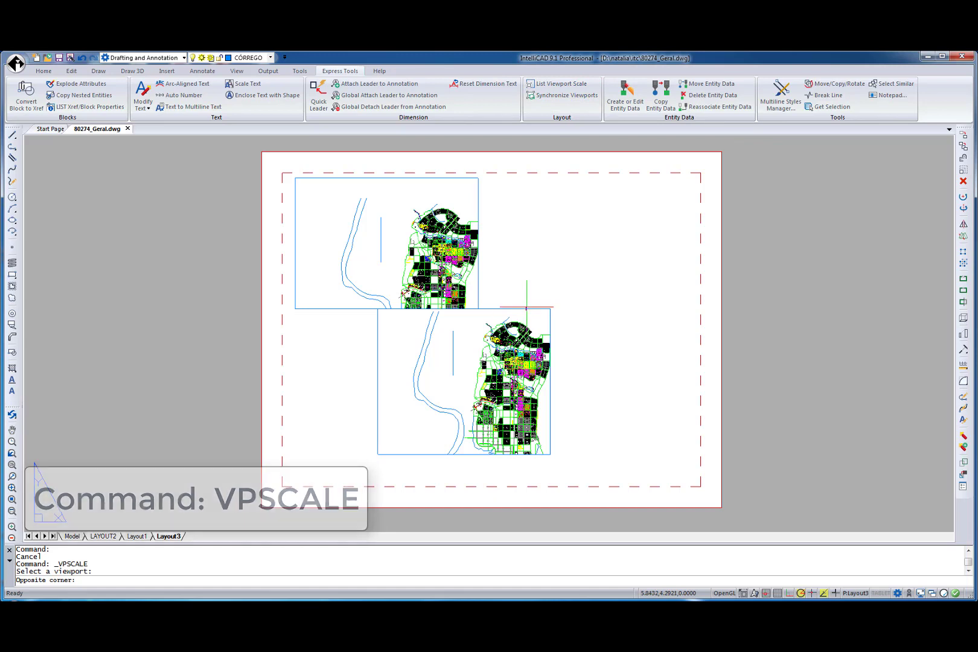
pyautogui.click(526, 308)
pyautogui.click(526, 309)
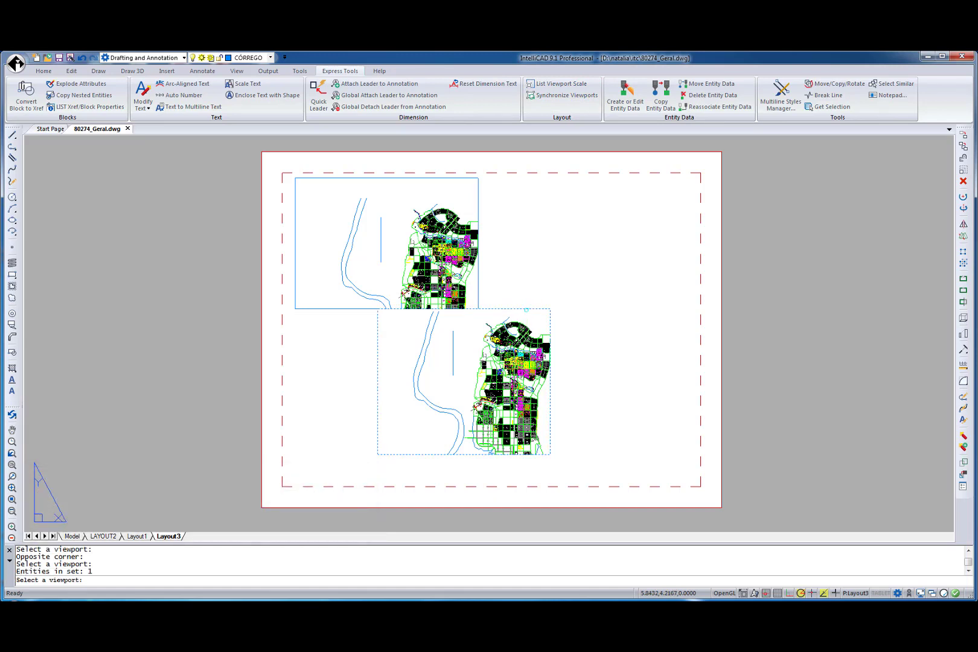
pyautogui.press('Return')
# - Synchronize the lower viewport to the upper viewport as master
pyautogui.click(567, 96)
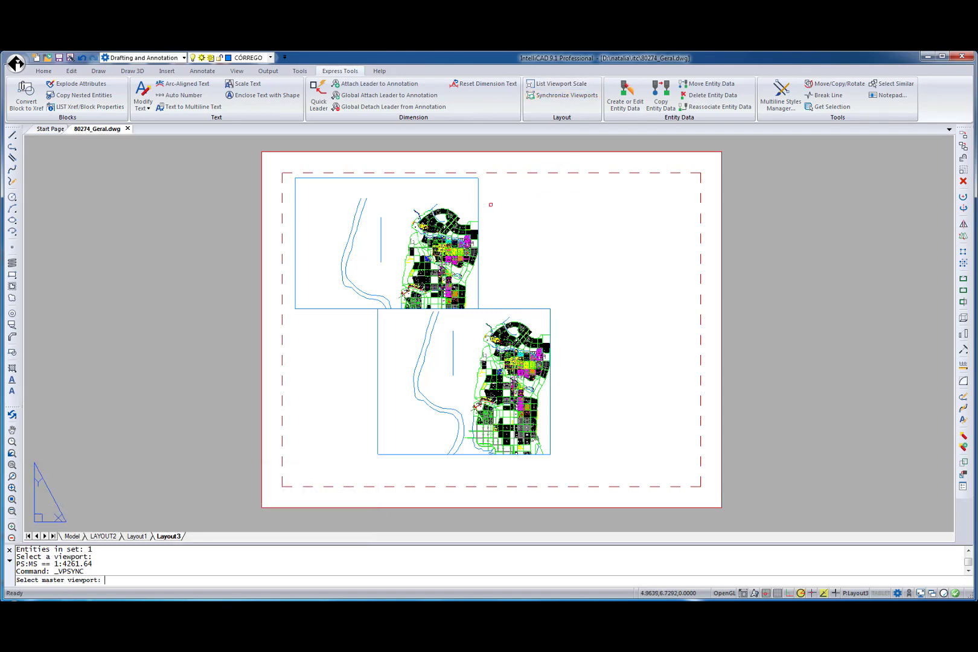
pyautogui.click(480, 206)
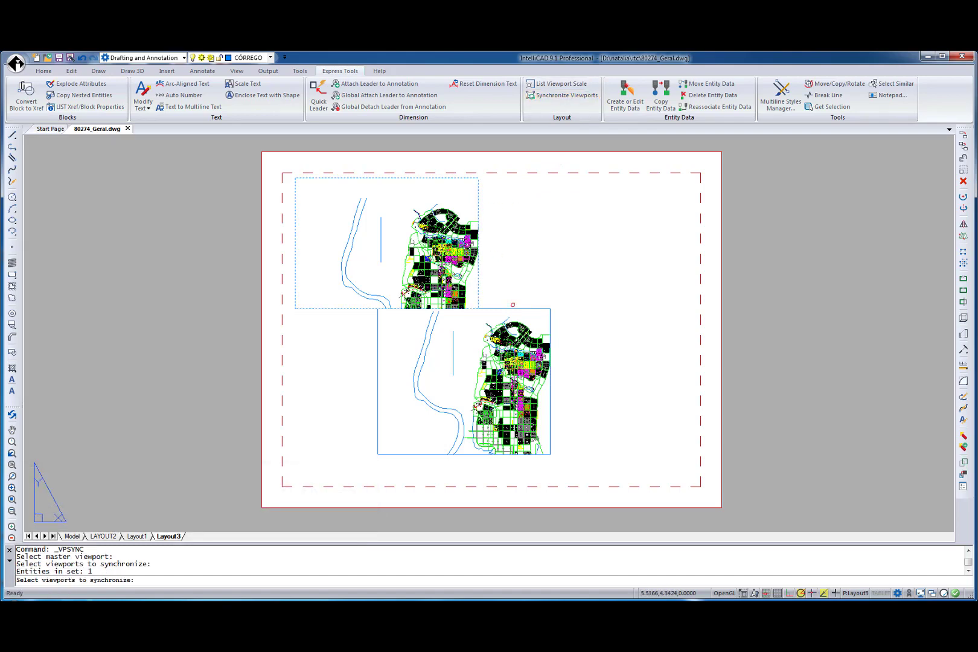
pyautogui.click(512, 308)
pyautogui.press('Return')
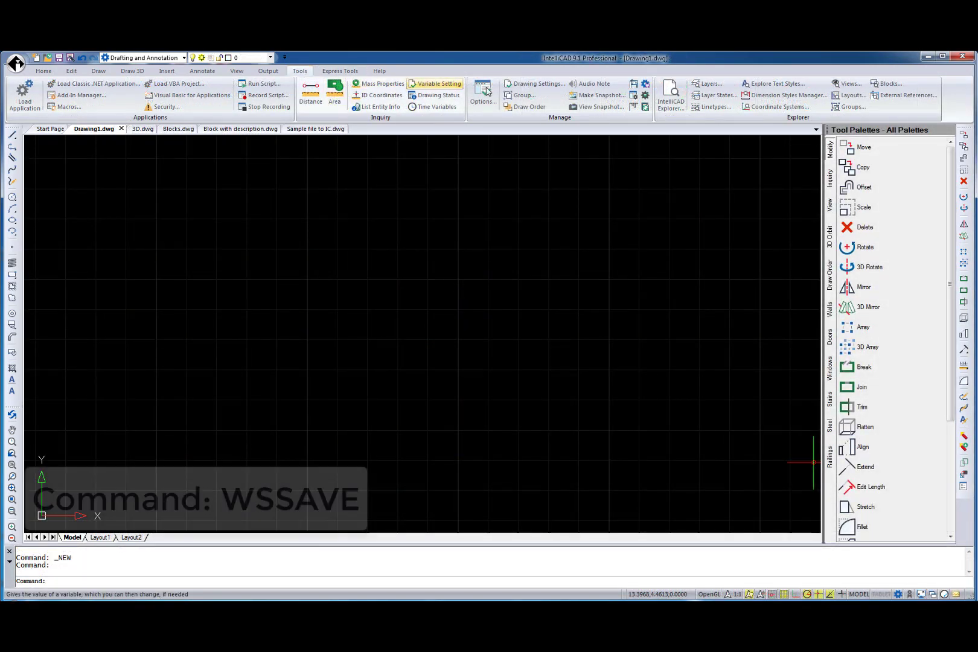
# - Save the workspace under the existing name Drafting and Annotation
pyautogui.click(645, 84)
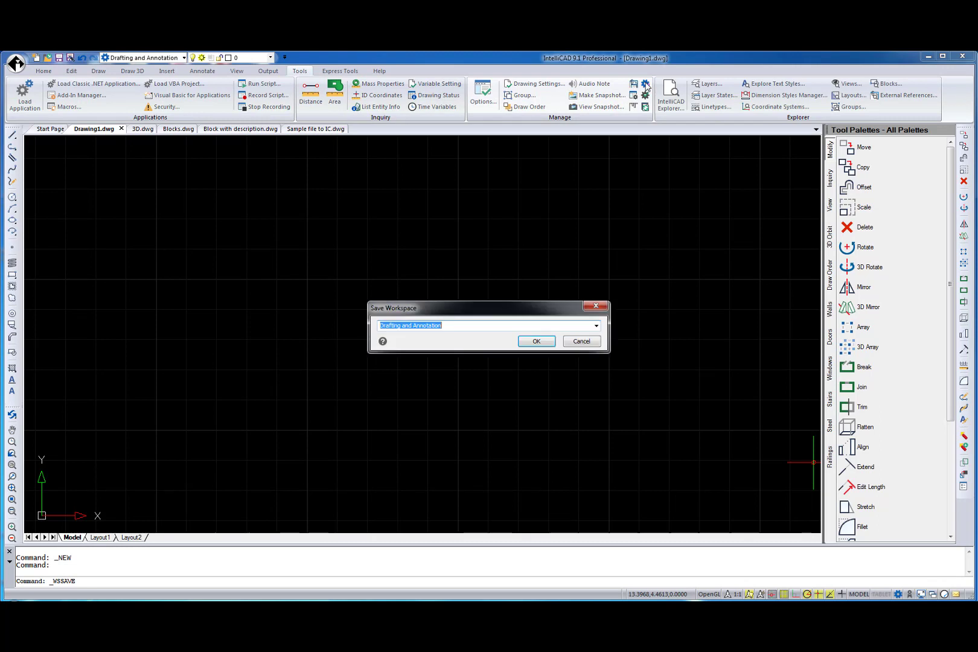
pyautogui.click(595, 307)
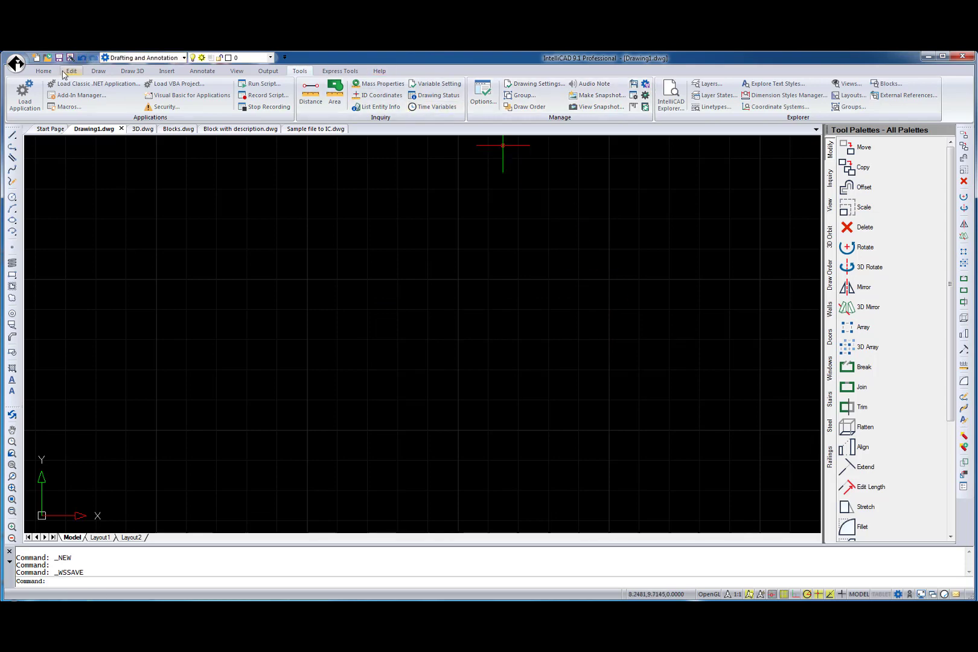
pyautogui.click(43, 70)
pyautogui.click(141, 107)
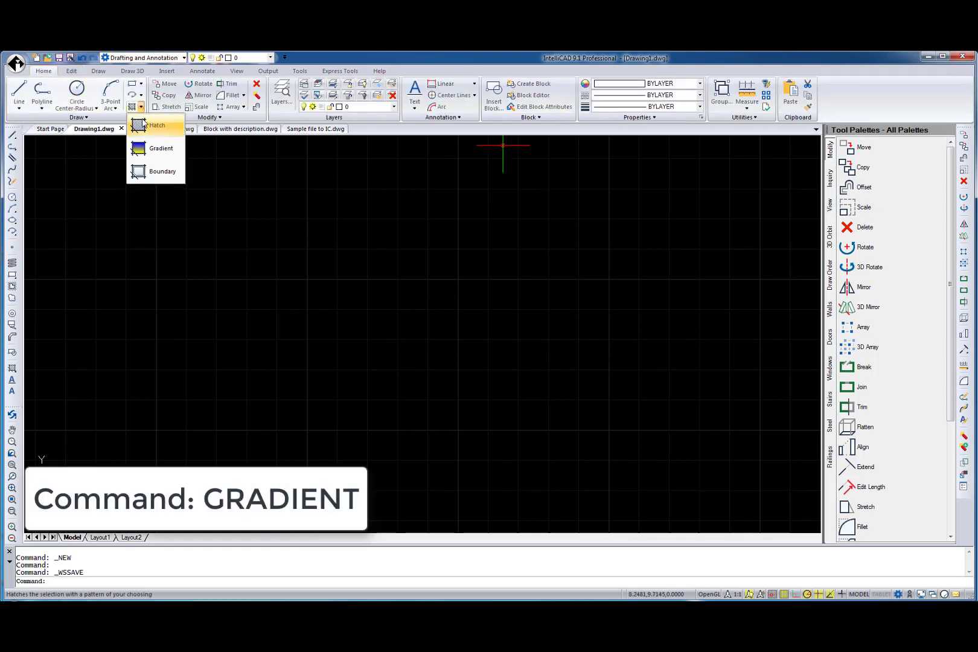
pyautogui.click(157, 148)
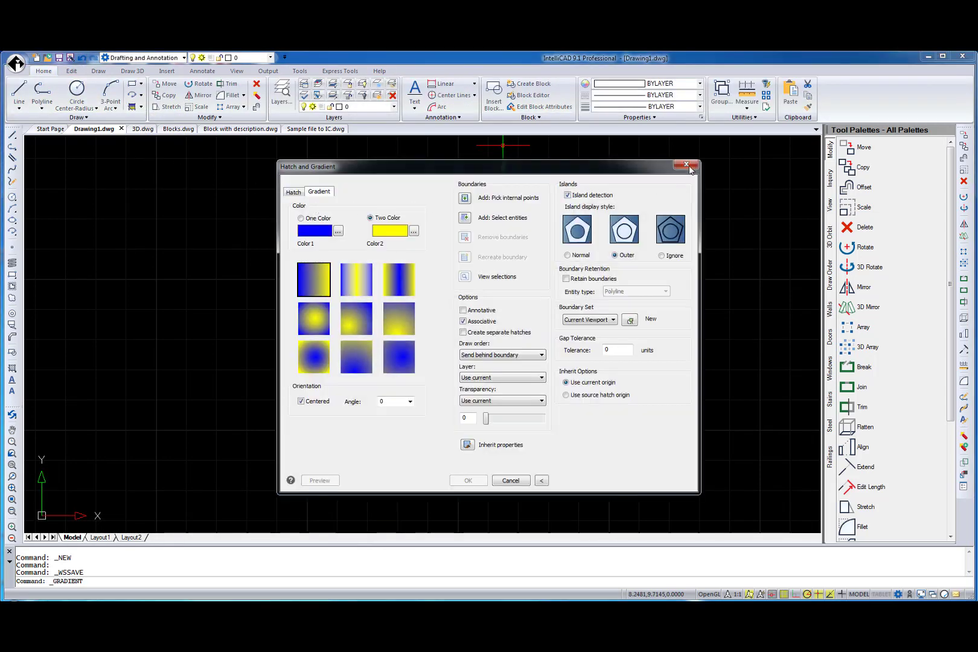
pyautogui.click(688, 166)
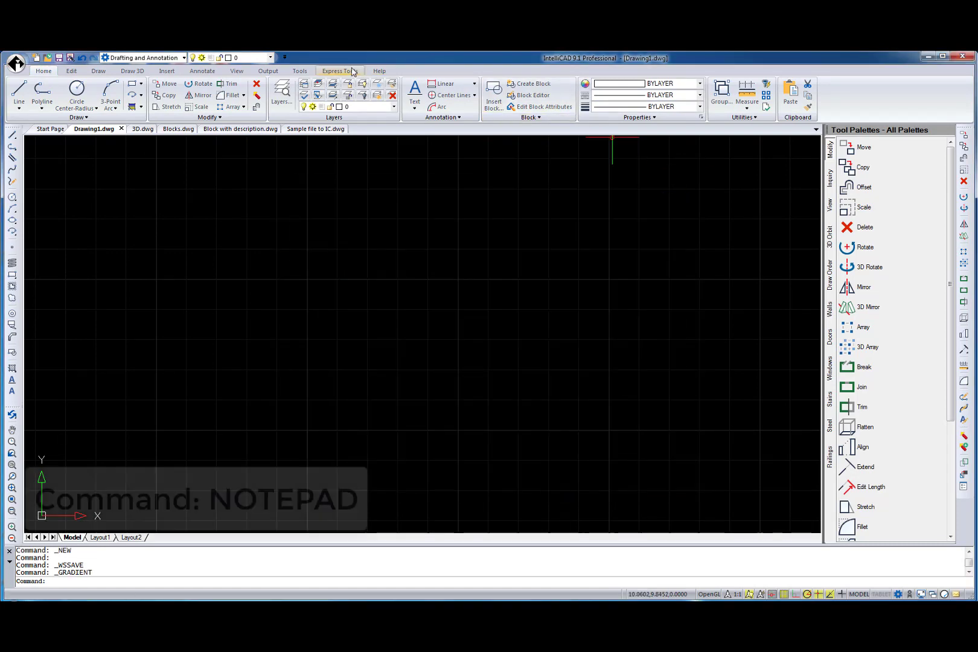
pyautogui.click(354, 71)
pyautogui.click(890, 95)
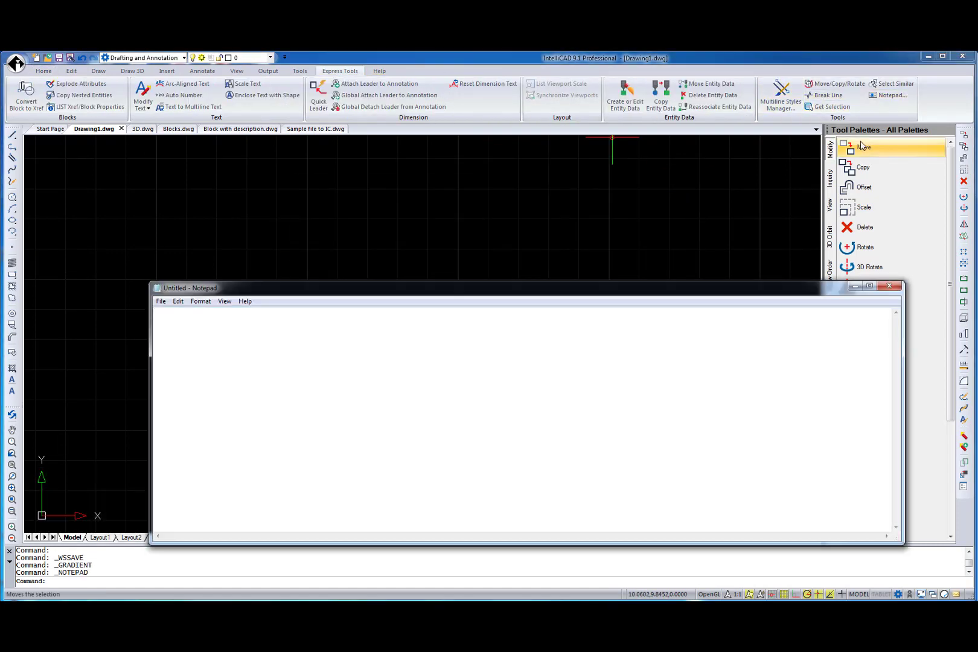
pyautogui.click(890, 289)
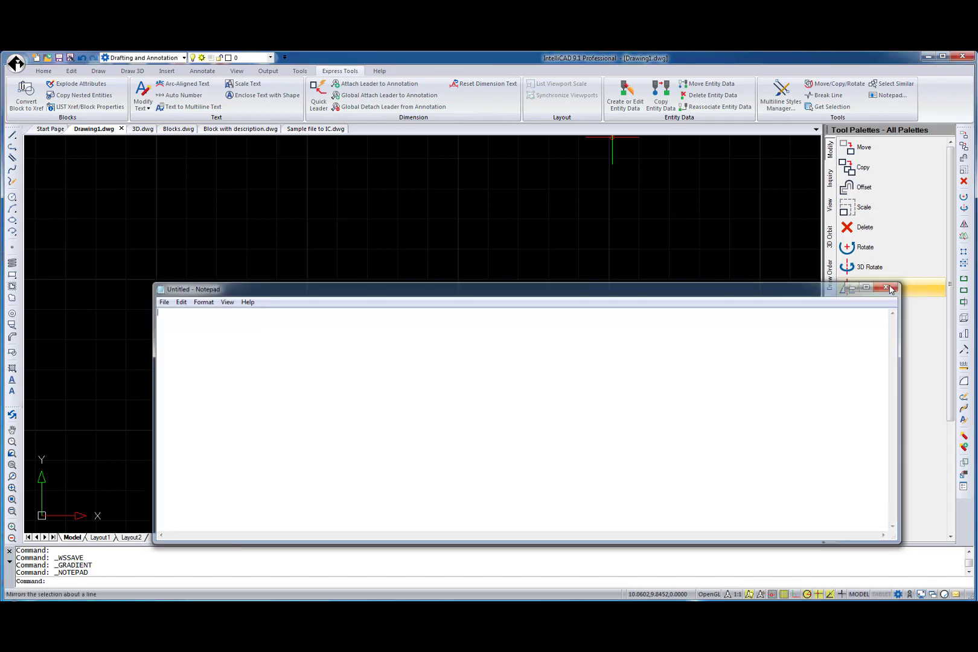
pyautogui.click(237, 71)
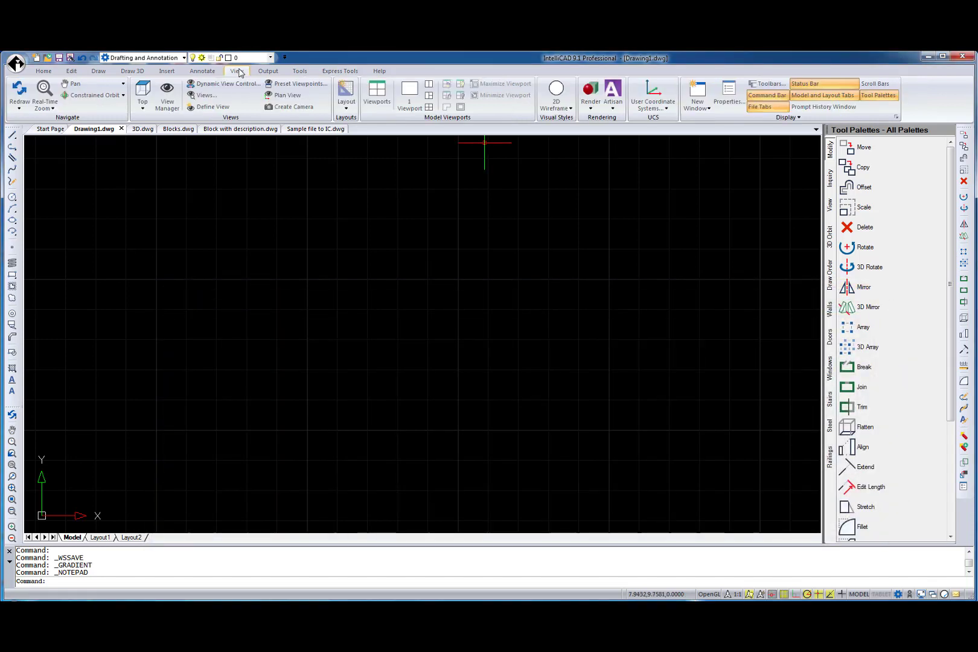
pyautogui.click(759, 106)
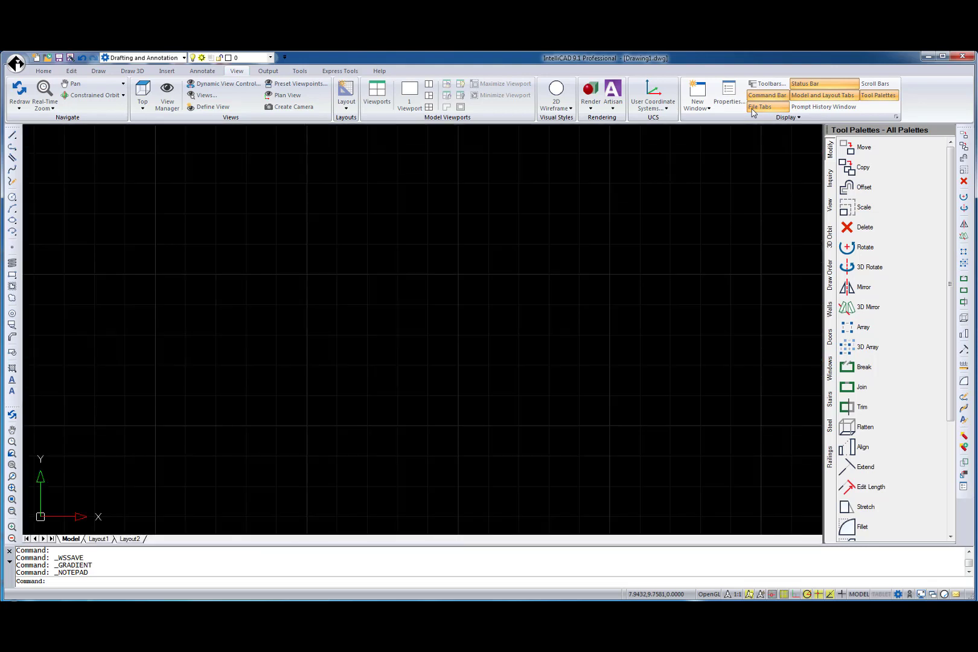
pyautogui.hotkey('ctrl', 'Tab')
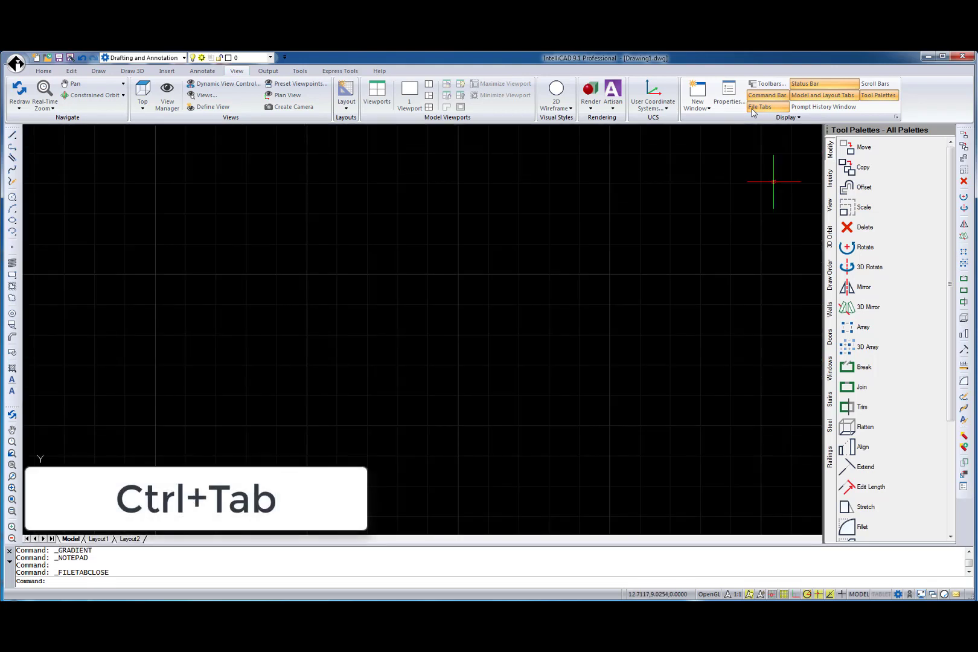
pyautogui.scroll(-1, 895, 508)
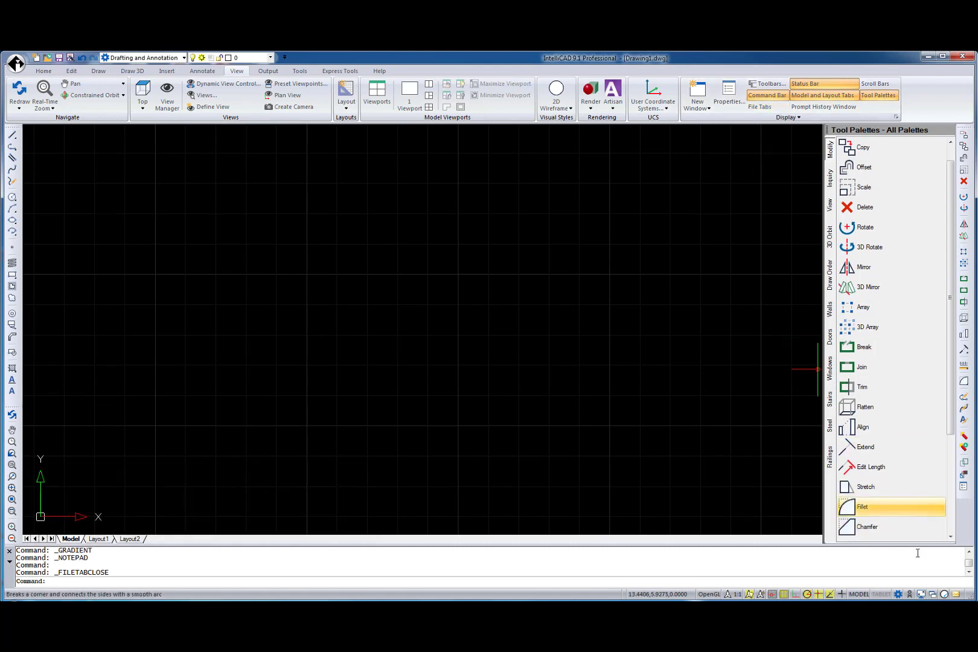
pyautogui.click(932, 595)
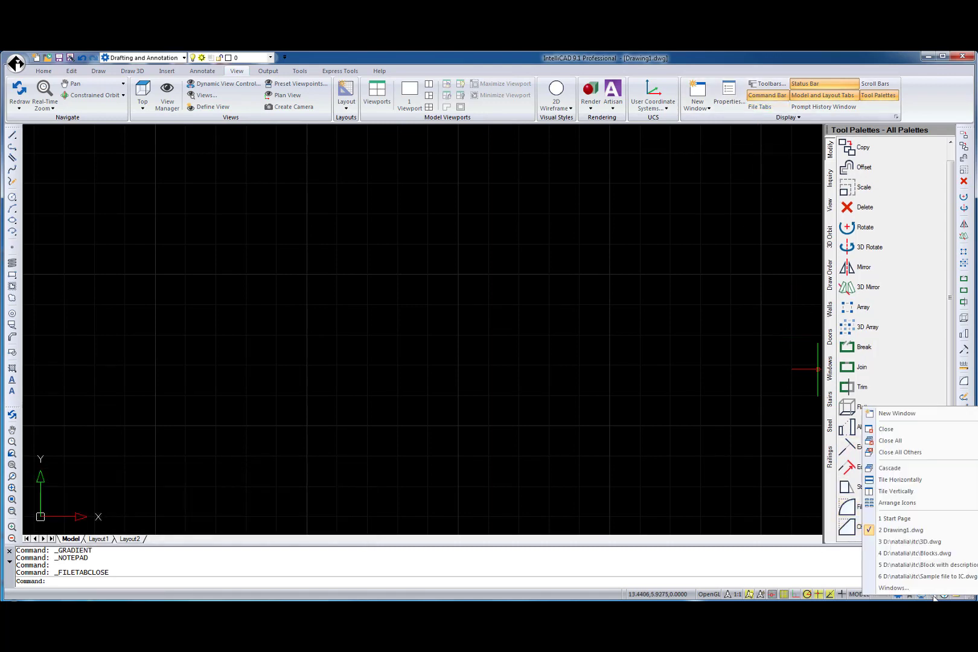
# - Use Close All Others to close the other drawings, discard changes, and dismiss the notification
pyautogui.click(765, 113)
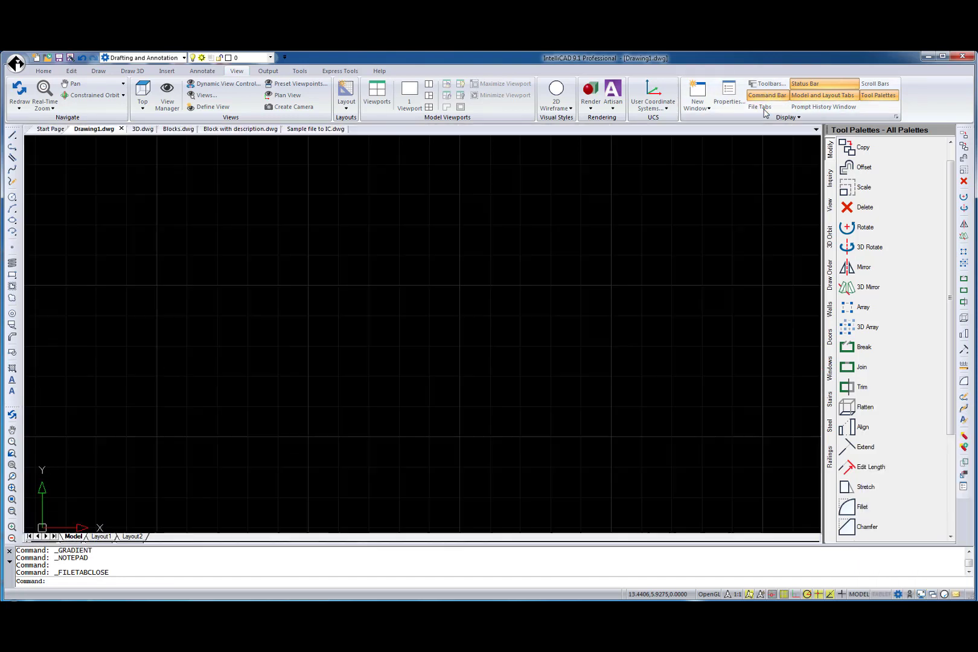
pyautogui.click(17, 63)
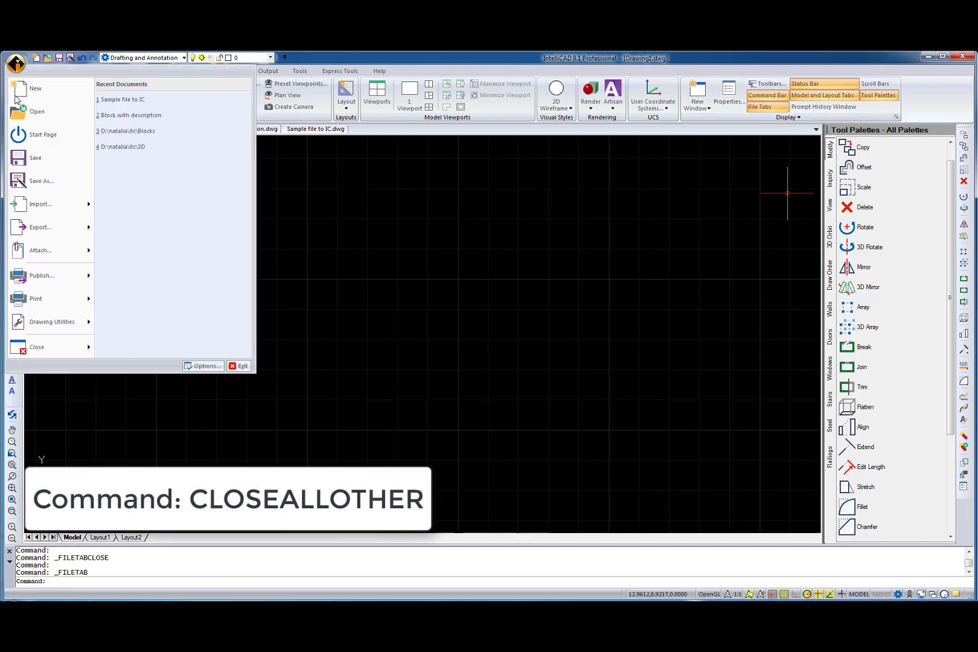
pyautogui.click(87, 348)
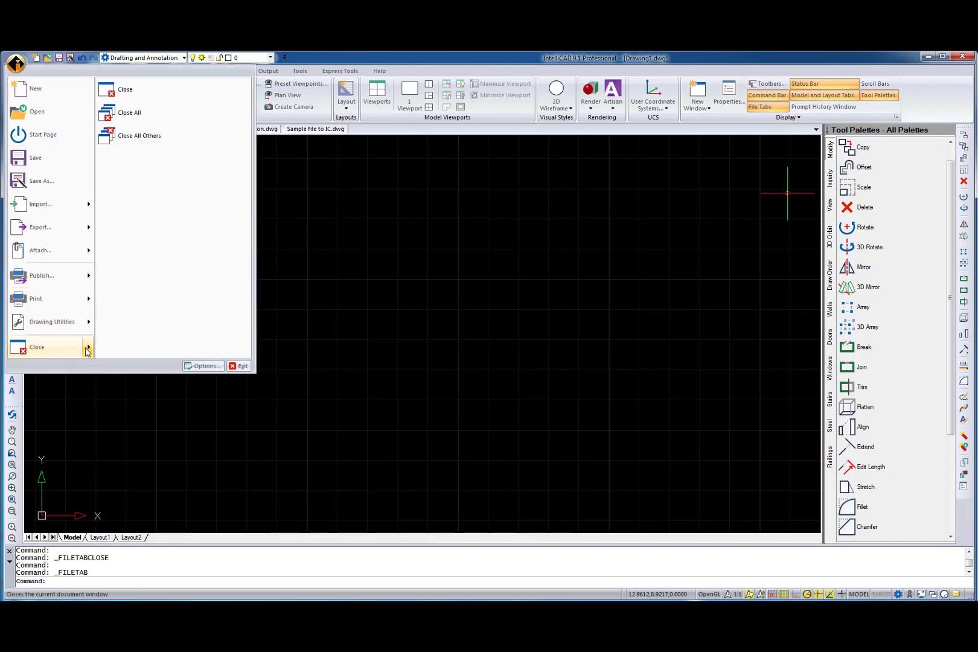
pyautogui.click(158, 136)
pyautogui.click(444, 354)
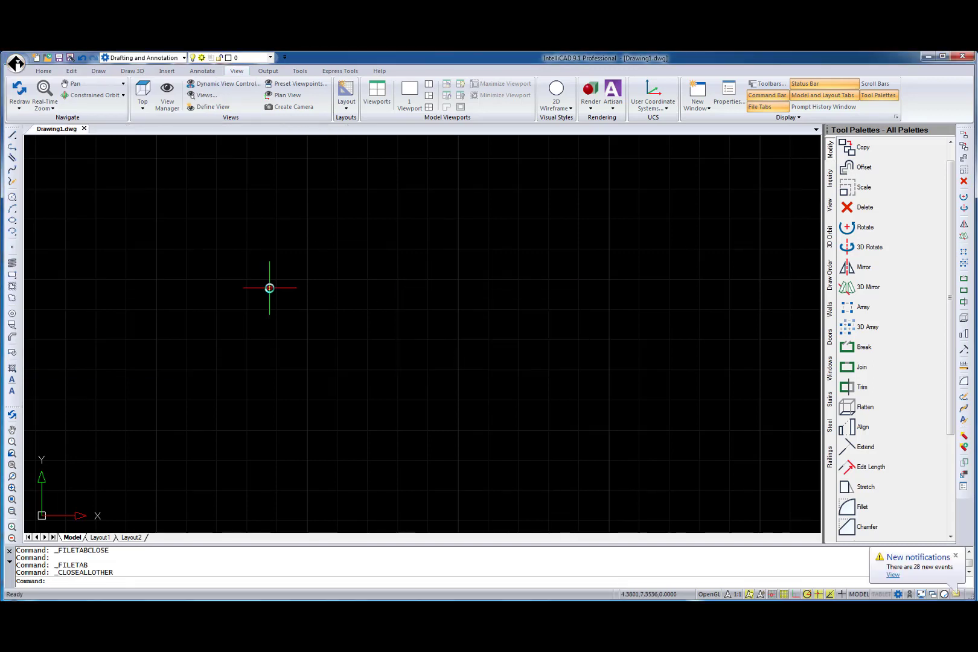
pyautogui.click(956, 557)
pyautogui.click(923, 594)
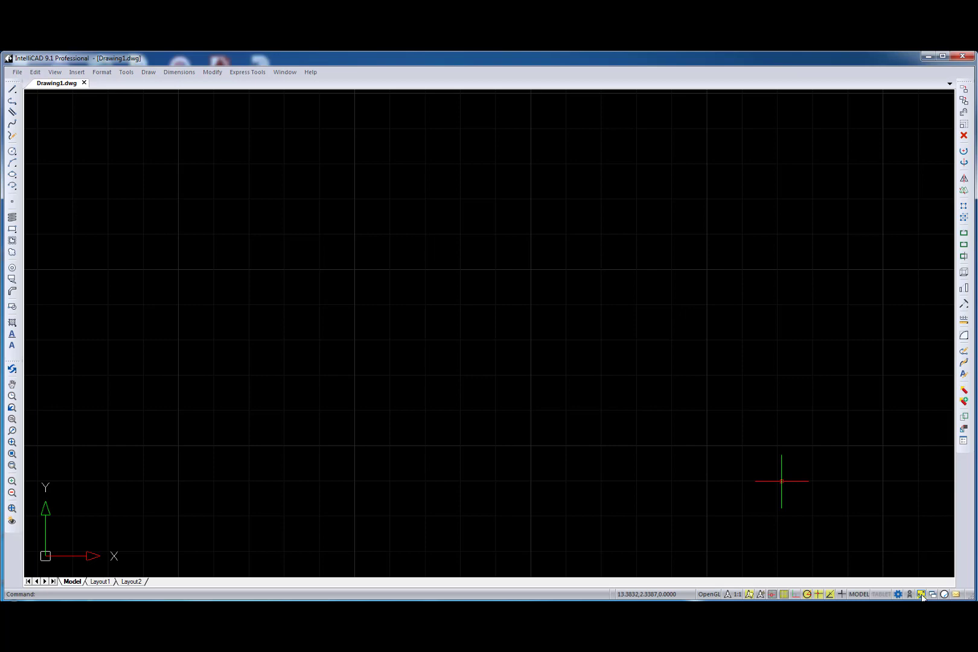
pyautogui.click(922, 595)
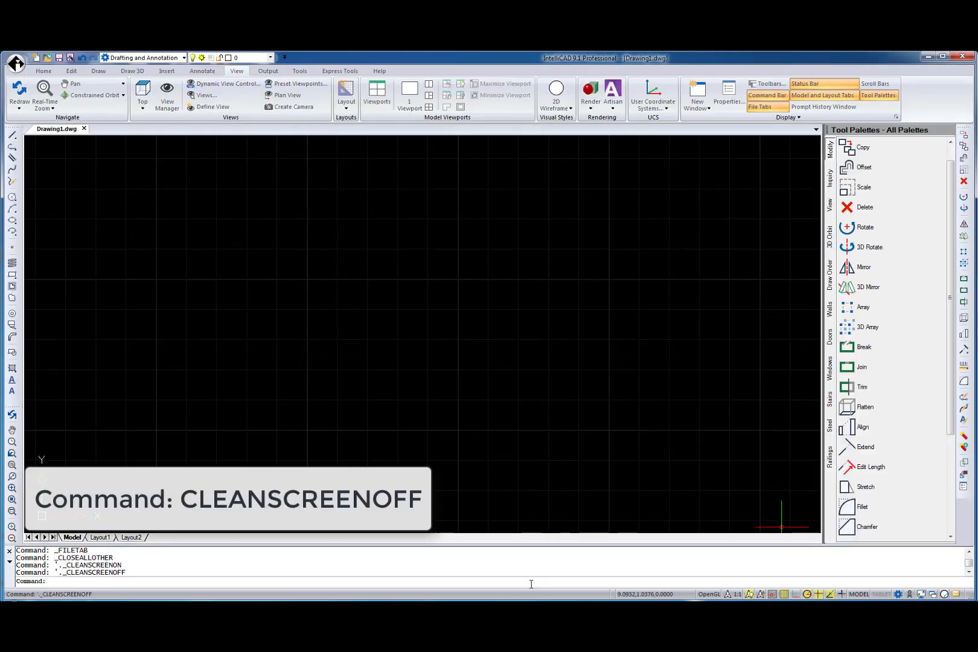
pyautogui.write('cCLEAN')
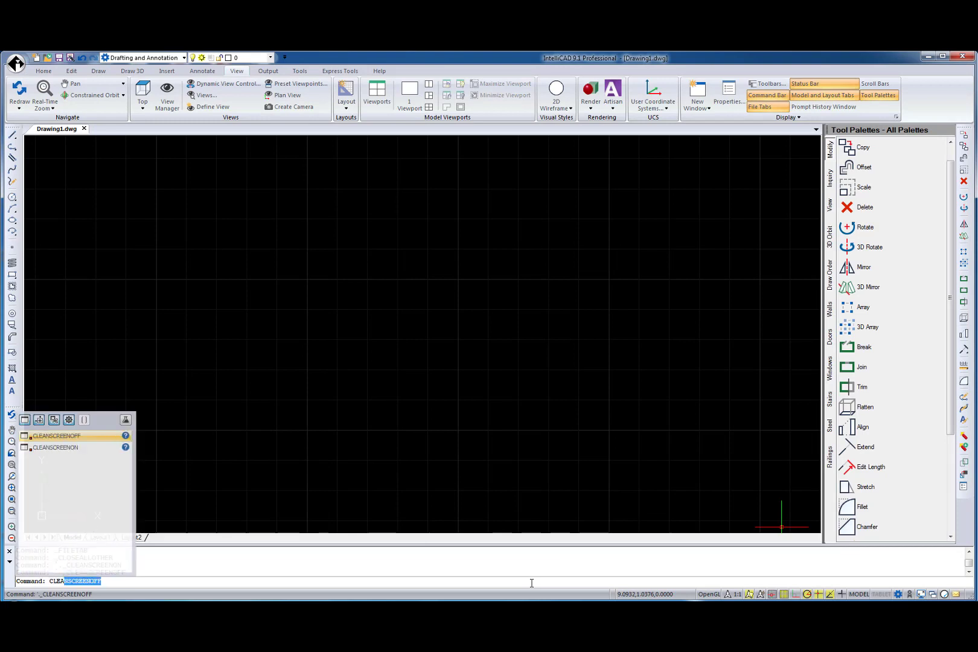
pyautogui.write('SC')
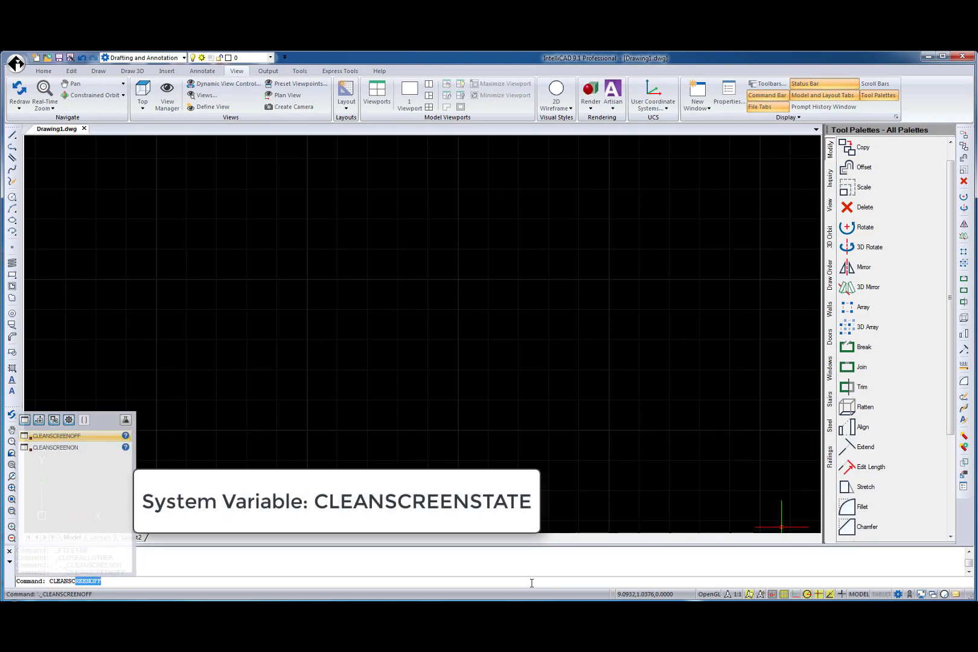
pyautogui.write('REENstate')
pyautogui.press('Return')
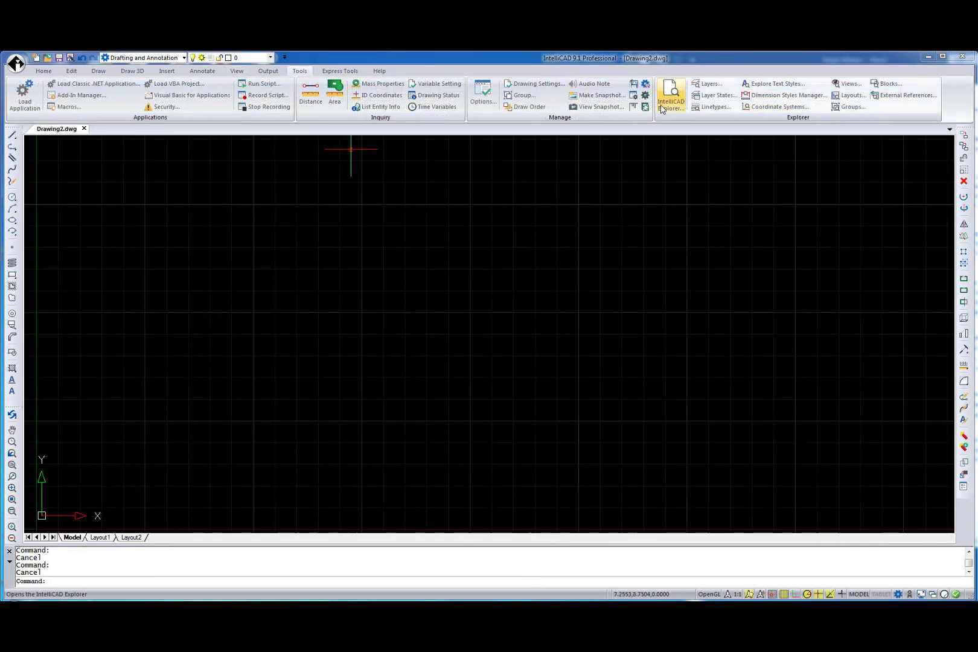
# - In System Variable Manager, add 3DORBITMODE to the Reactors list with preferred value 2
pyautogui.click(646, 95)
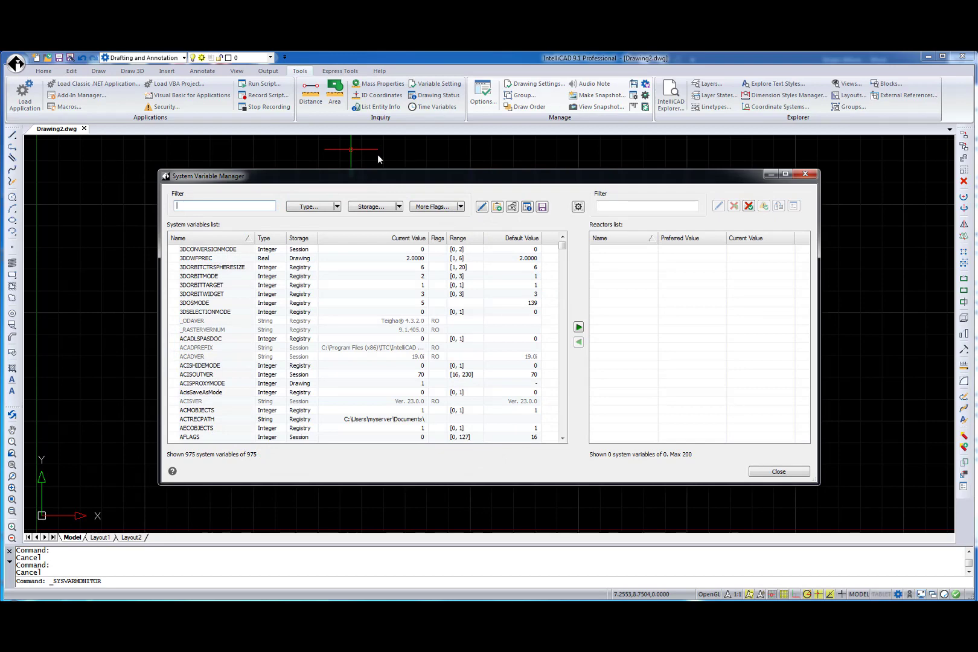
pyautogui.click(337, 206)
pyautogui.click(371, 207)
pyautogui.click(398, 206)
pyautogui.click(460, 206)
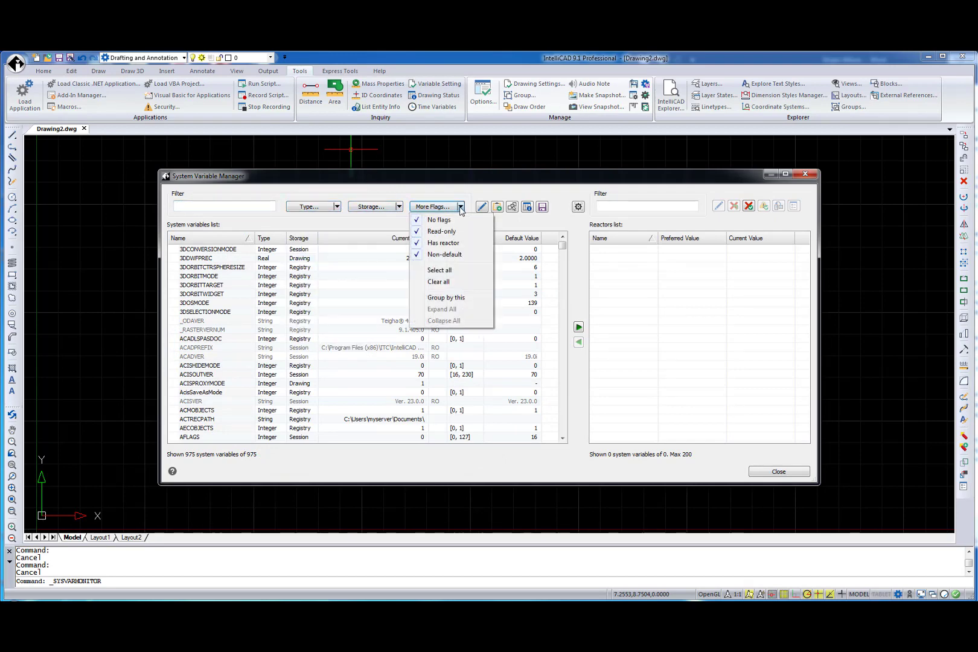
pyautogui.click(460, 206)
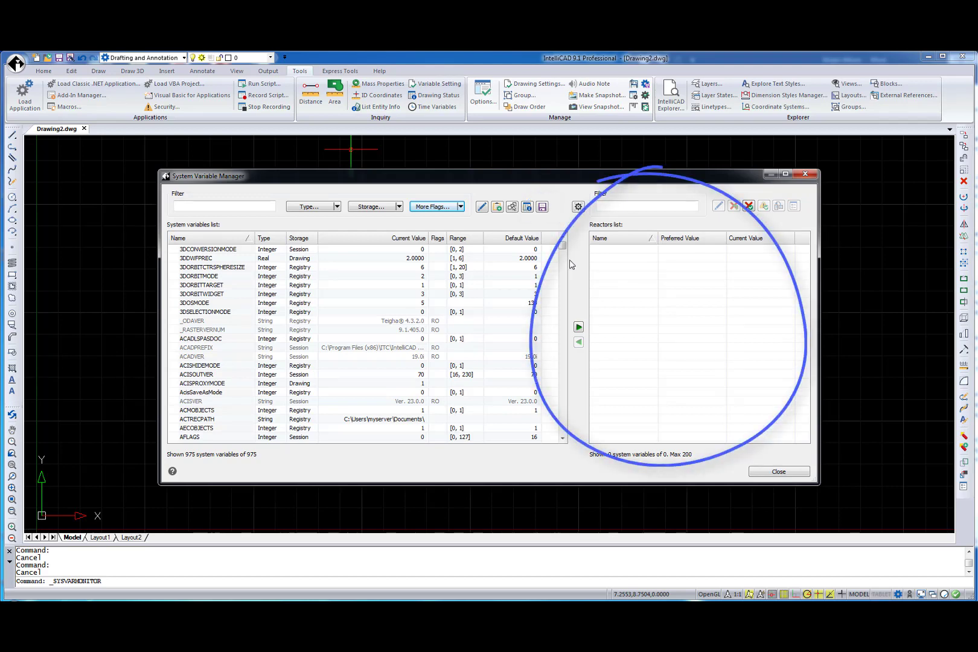
pyautogui.click(204, 277)
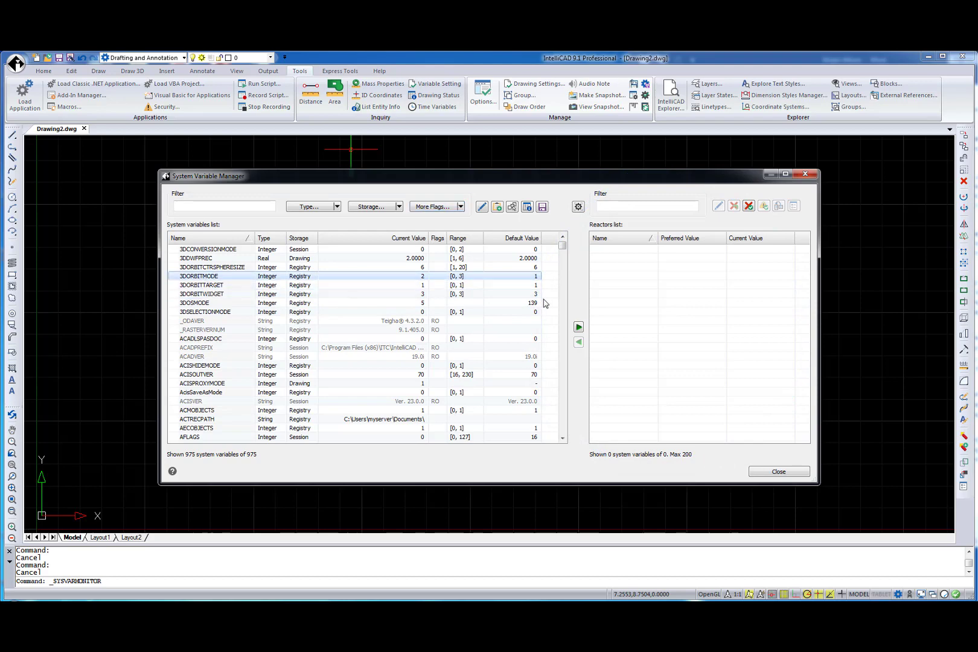
pyautogui.click(579, 329)
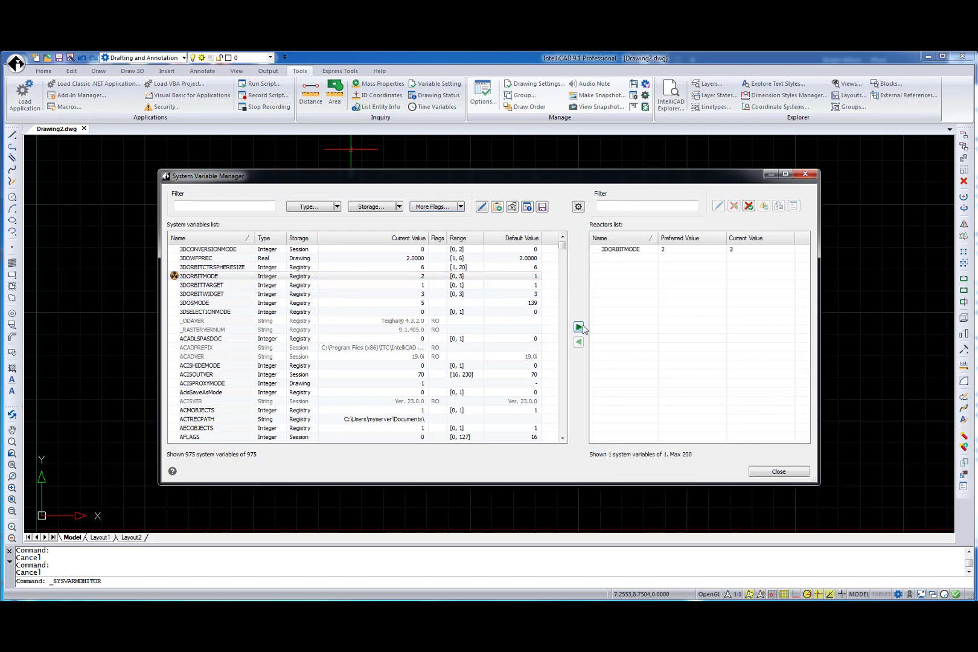
# - Close the variable manager and set 3DORBITMODE to 1, triggering the Sysvar Monitor notice
pyautogui.click(789, 476)
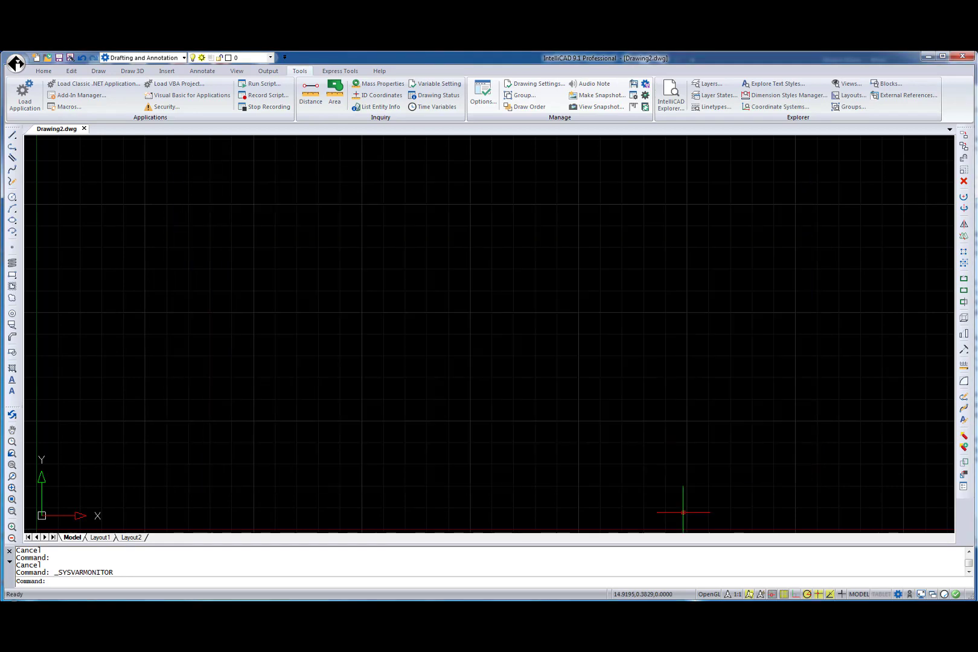
pyautogui.write('3DORBITMOD')
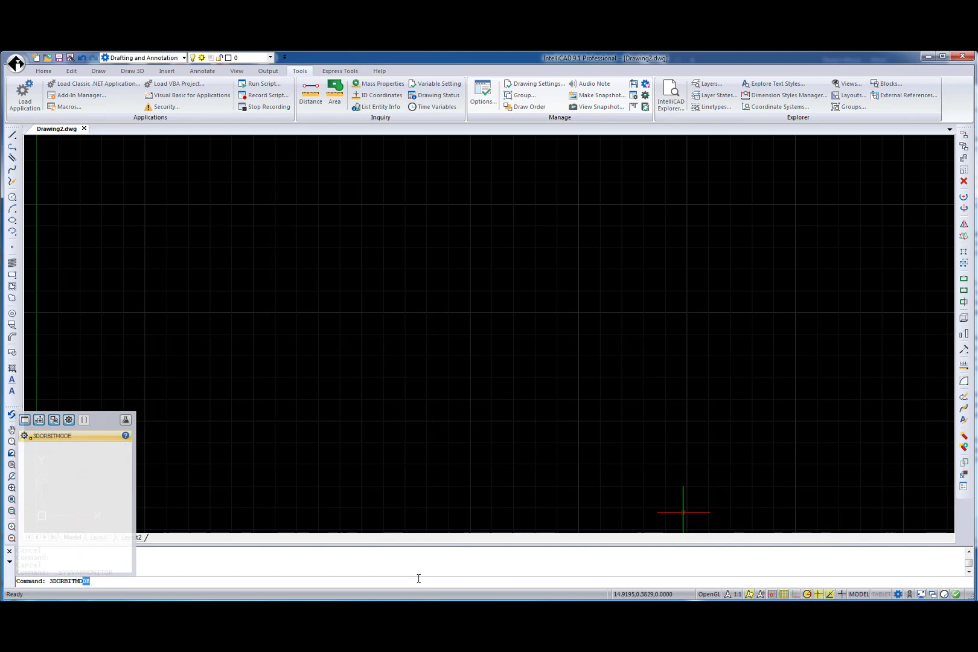
pyautogui.write('E')
pyautogui.press('Return')
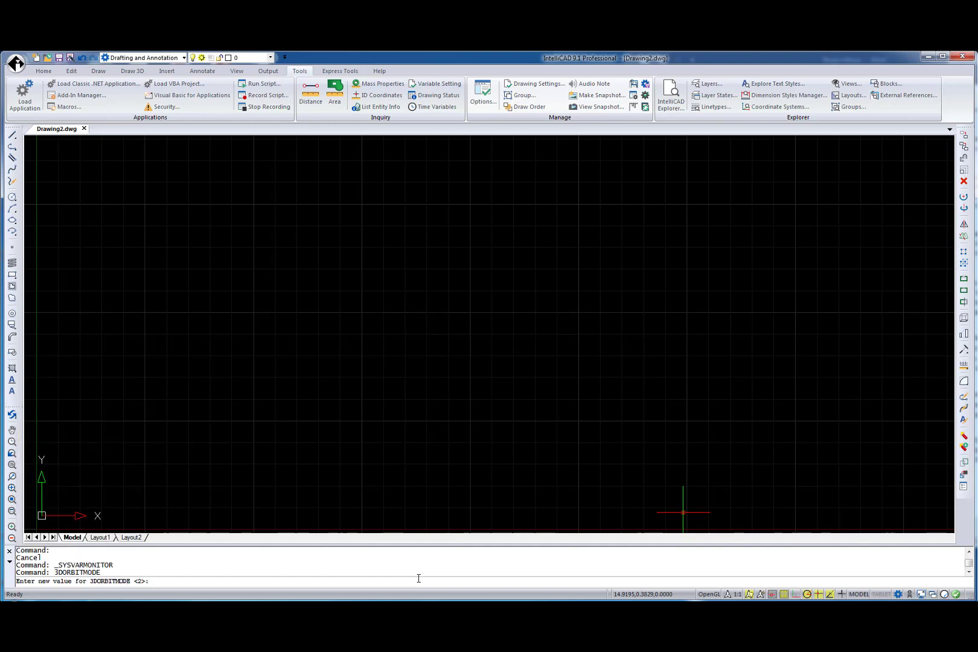
pyautogui.write('1')
pyautogui.press('Return')
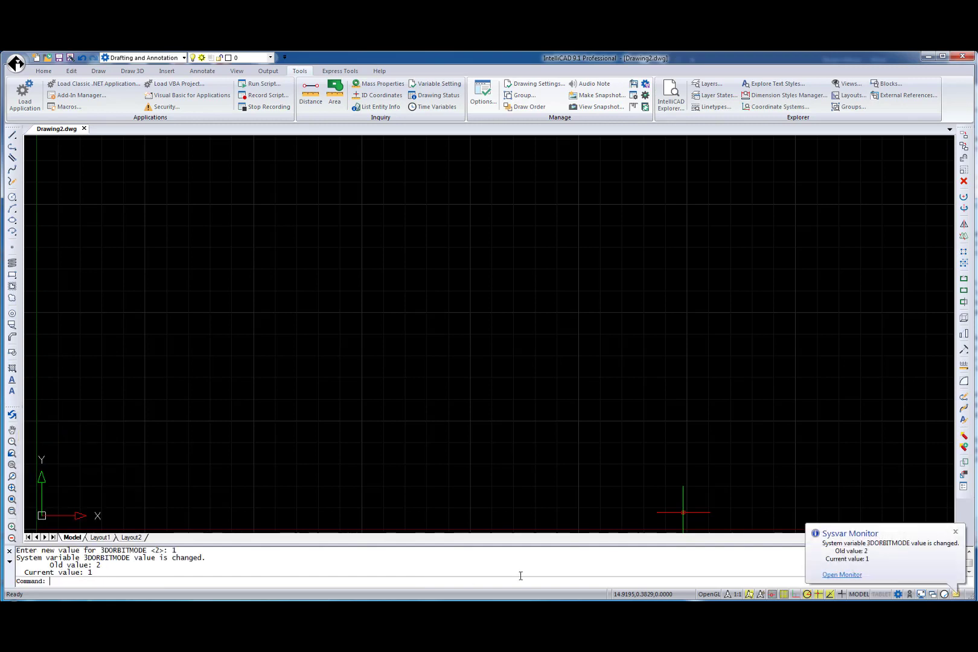
# - From the Sysvar Monitor, remove 3DORBITMODE from the reactor list
pyautogui.click(827, 575)
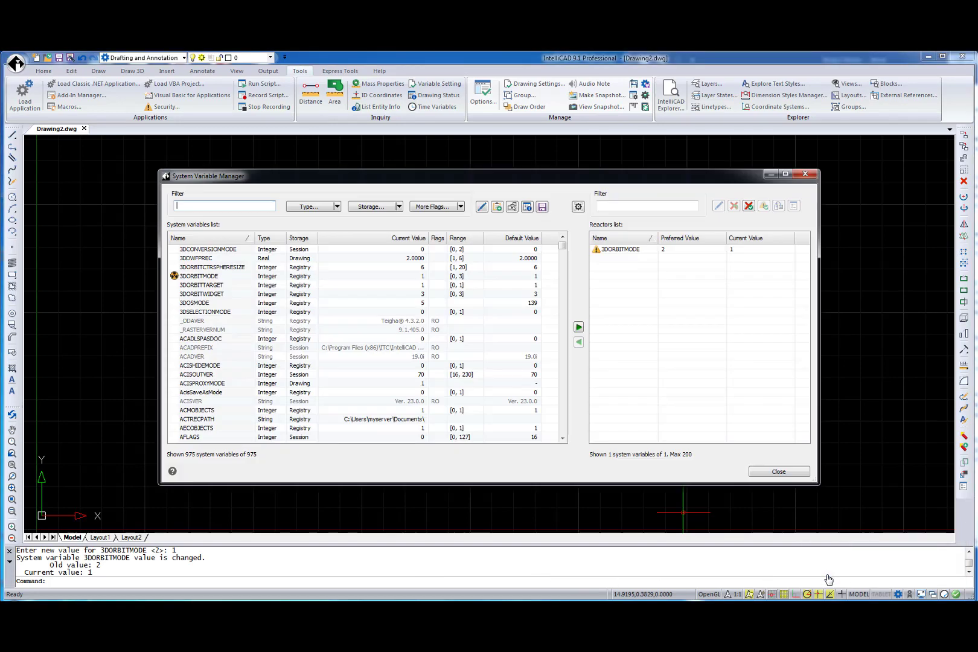
pyautogui.click(578, 208)
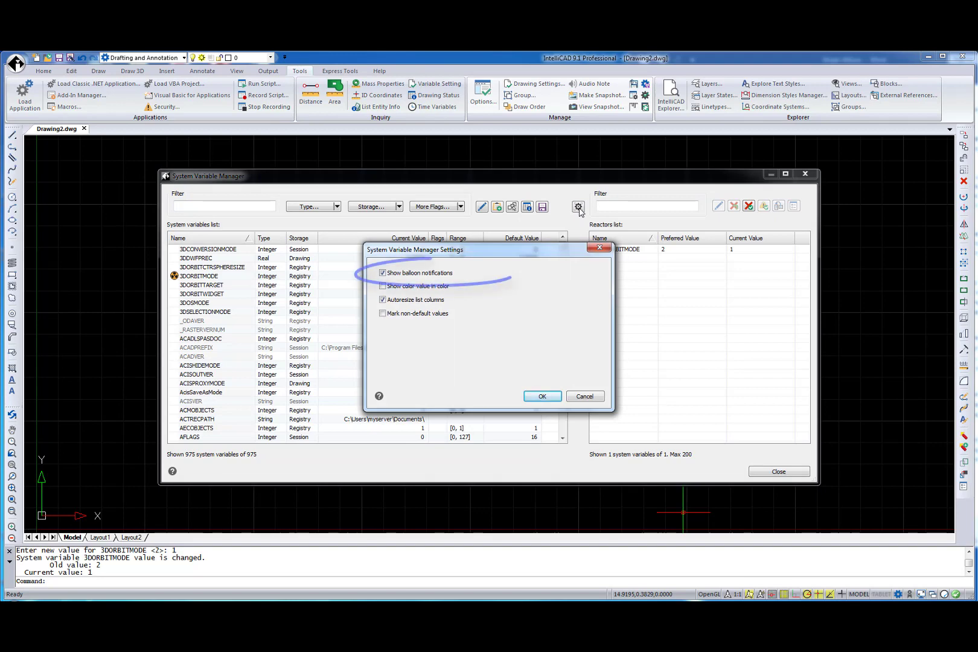
pyautogui.click(601, 248)
pyautogui.click(641, 252)
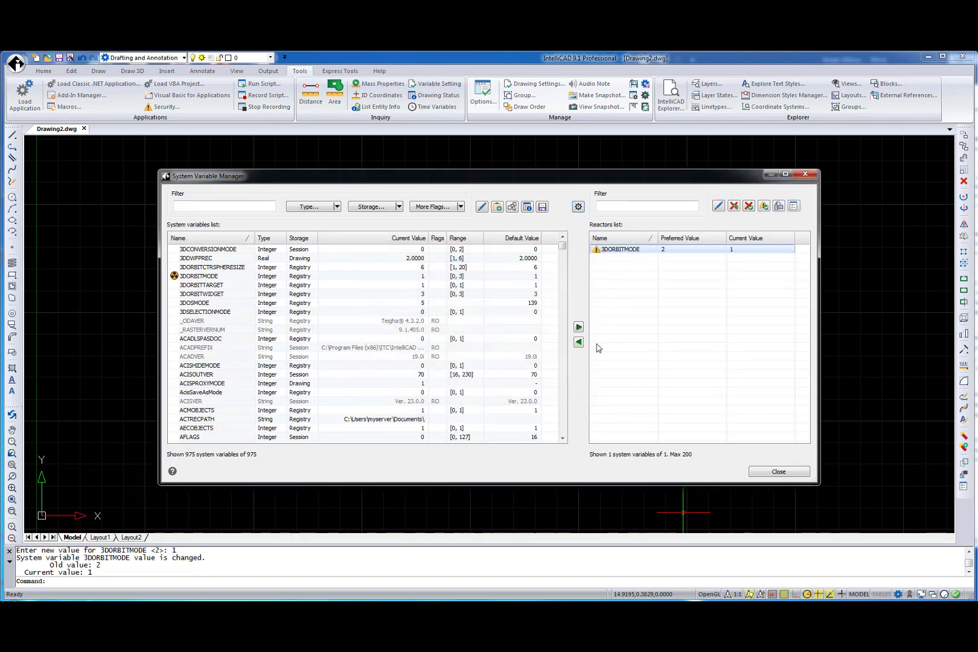
pyautogui.click(579, 345)
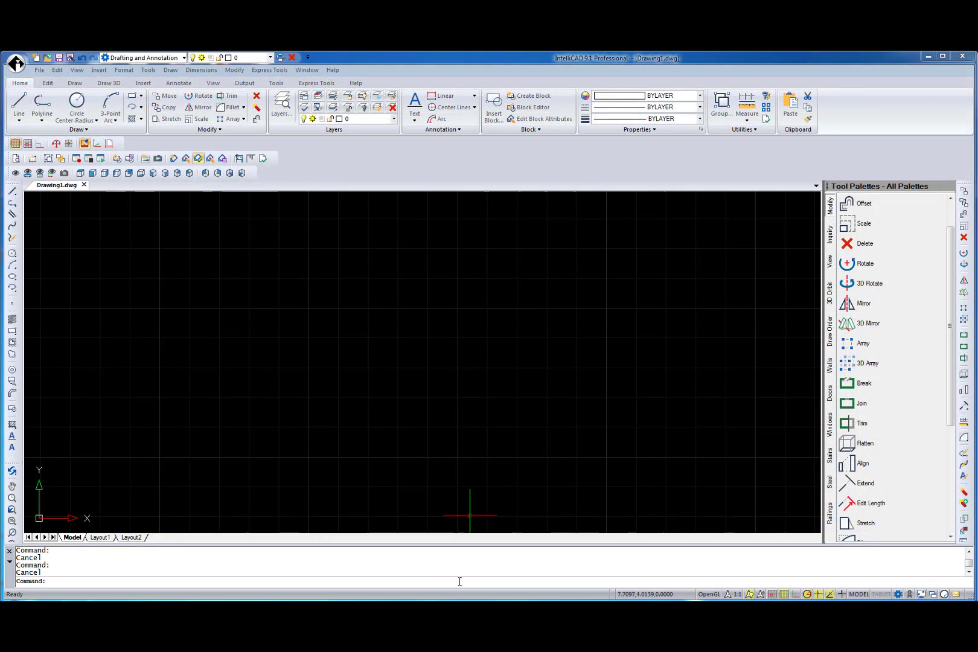
# - View and close the CUI and CUSTOMIZE dialogs, then run RESETUI and confirm Yes
pyautogui.click(460, 581)
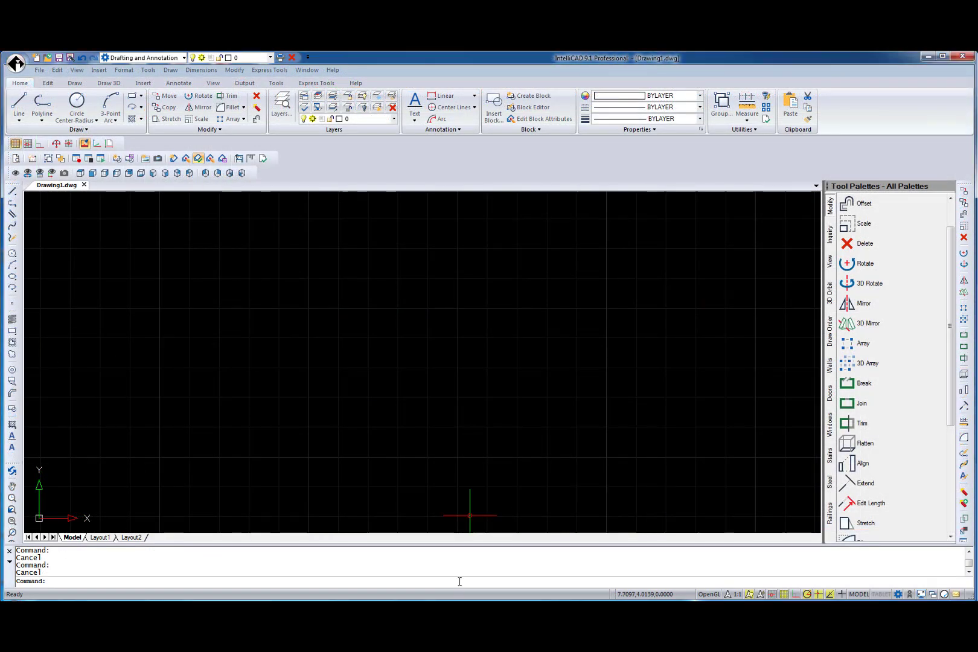
pyautogui.write('CUI')
pyautogui.press('Return')
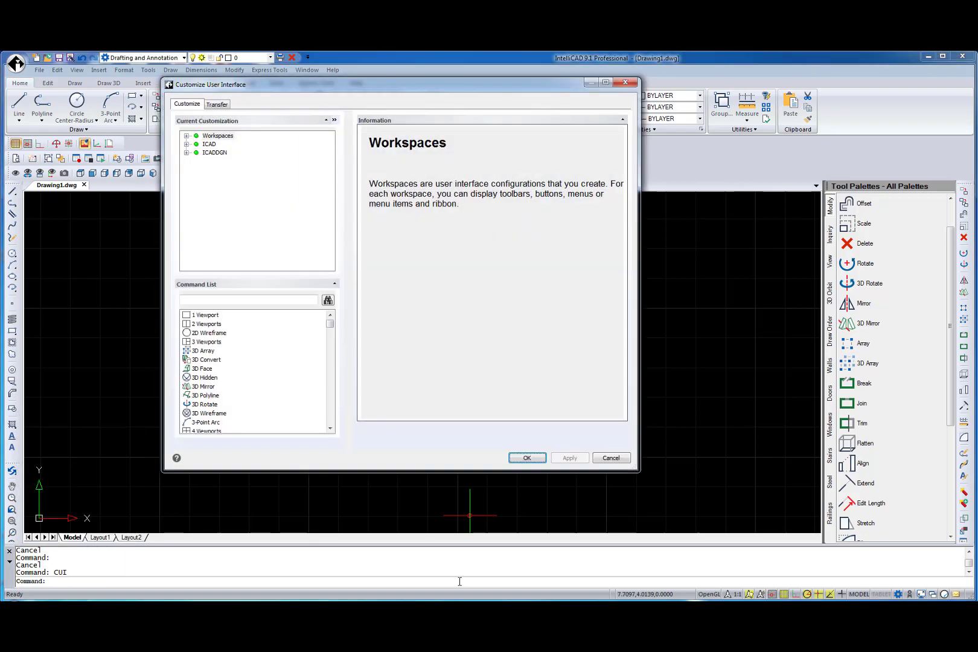
pyautogui.click(527, 458)
pyautogui.write('CUSTOMIZE')
pyautogui.press('Return')
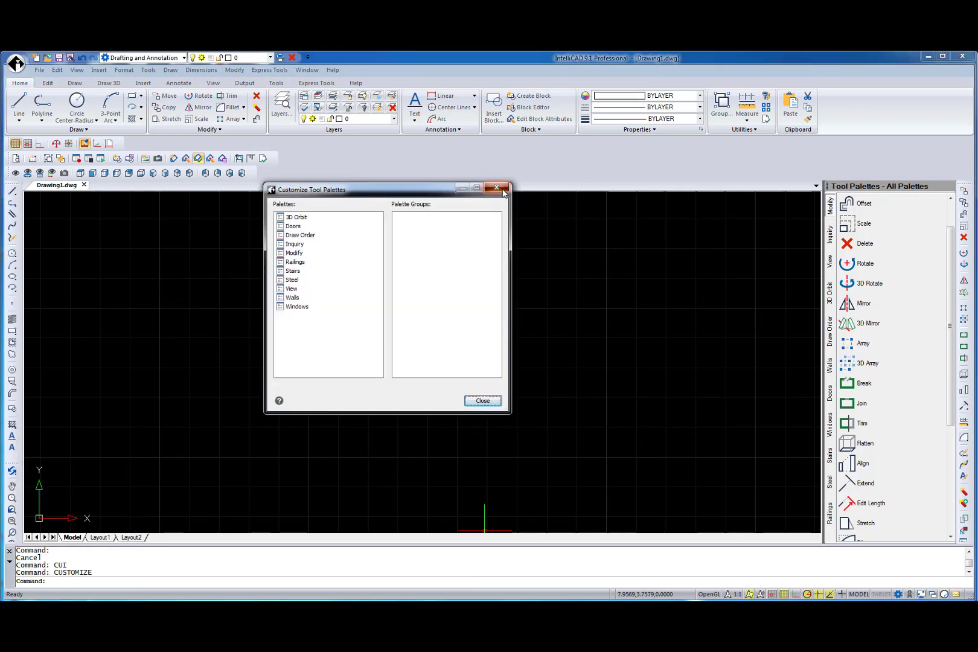
pyautogui.click(504, 194)
pyautogui.write('rese')
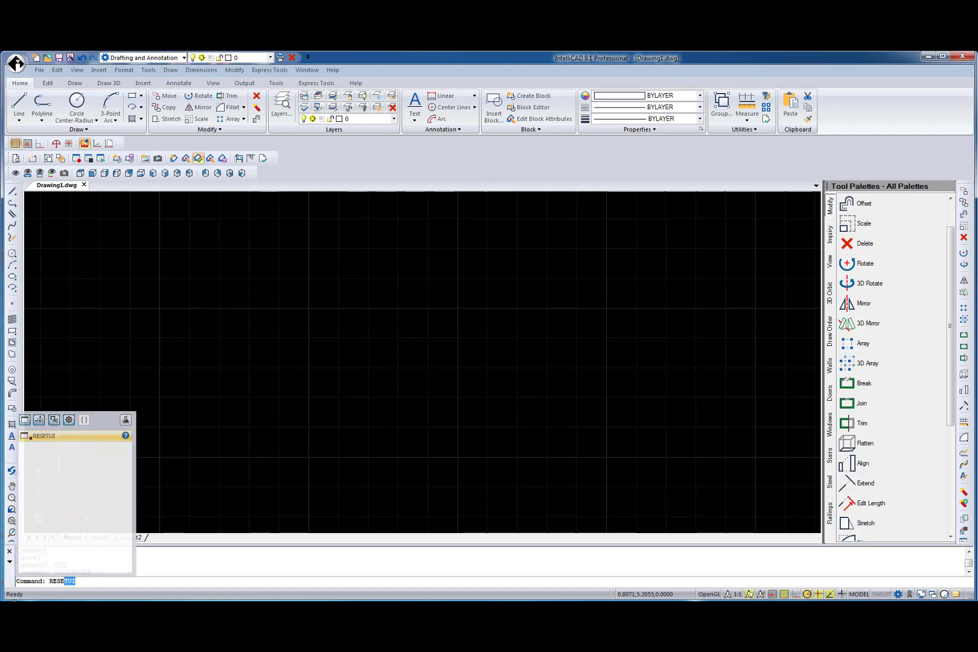
pyautogui.write('tui')
pyautogui.press('Return')
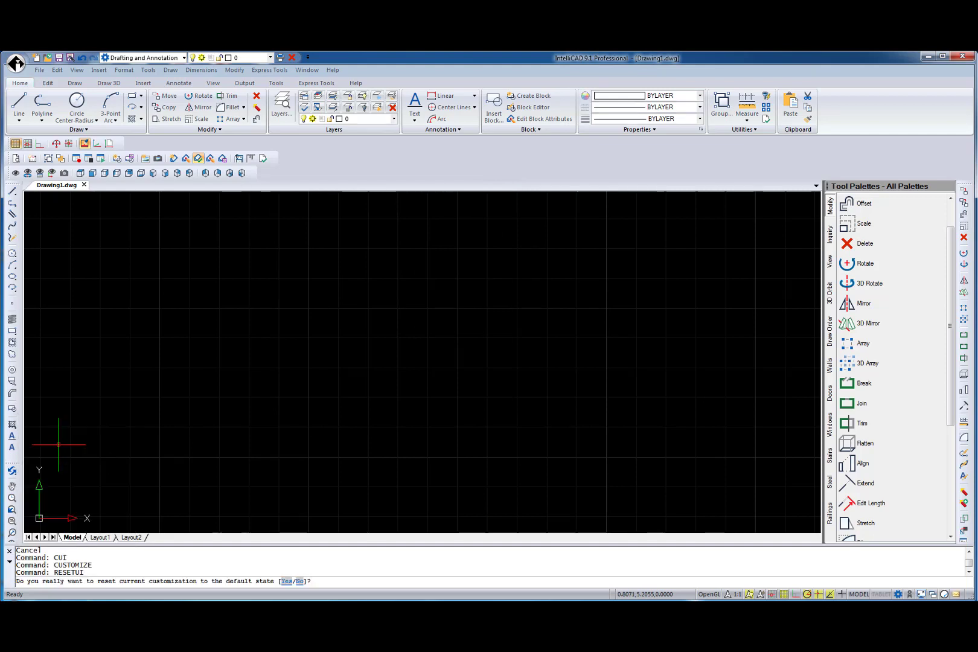
pyautogui.click(287, 581)
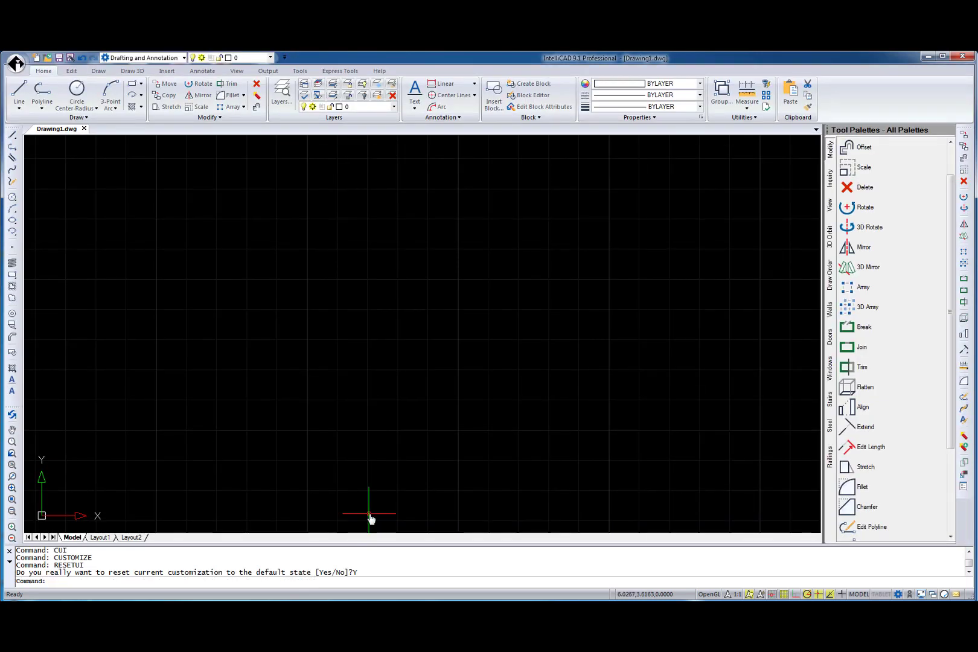
# - Open the Print dialog for Model from the application menu
pyautogui.click(16, 63)
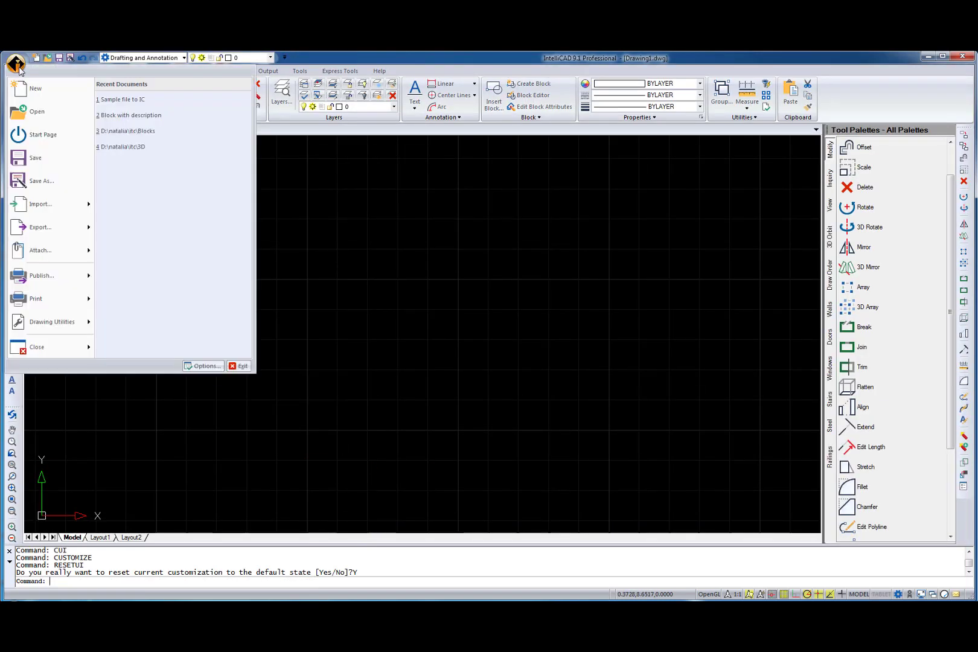
pyautogui.click(38, 298)
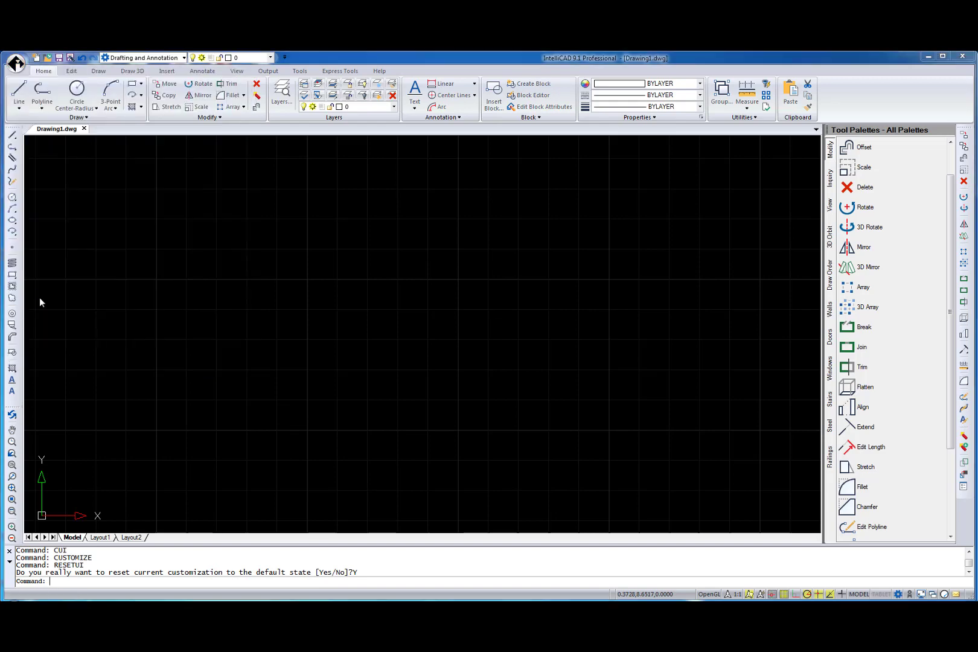
pyautogui.click(475, 245)
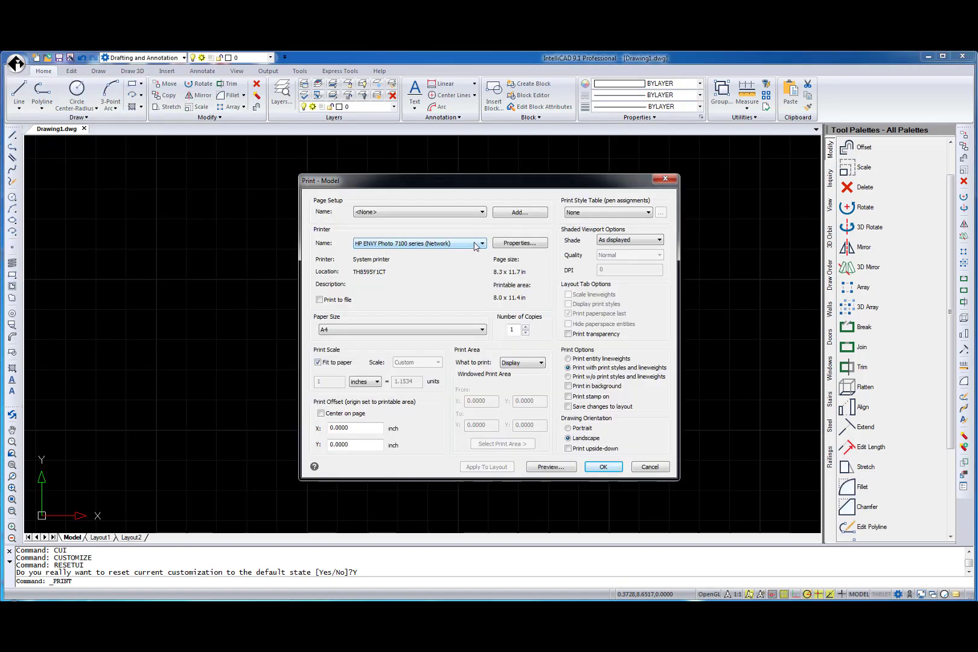
# - Set the printer to PublishToWeb JPG.pc3, then PublishToWeb PNG.pc3, and review paper sizes
pyautogui.click(474, 246)
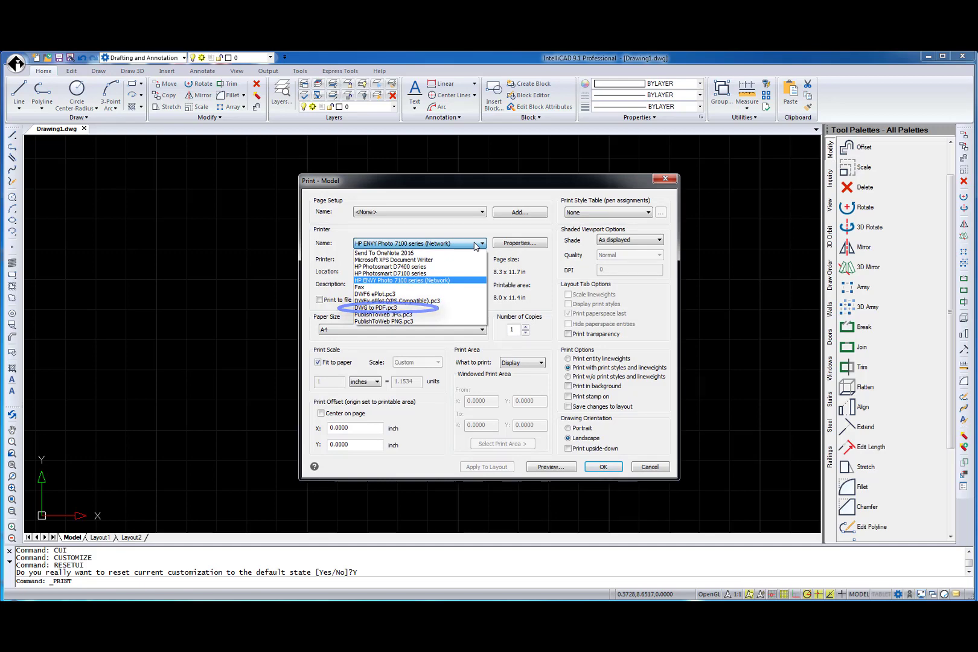
pyautogui.click(447, 314)
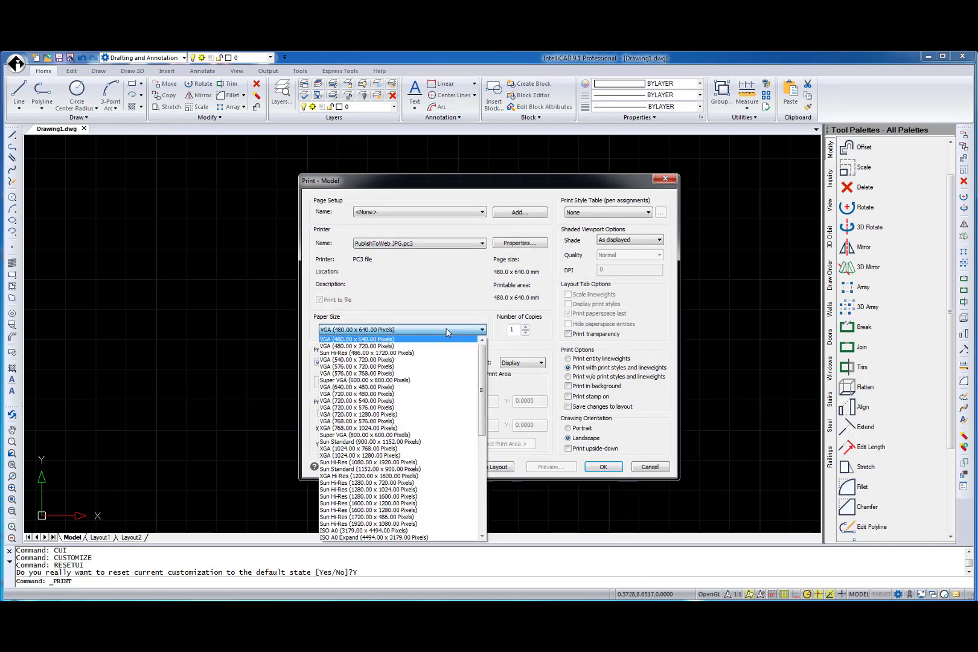
pyautogui.scroll(-3, 469, 497)
pyautogui.scroll(-3, 469, 497)
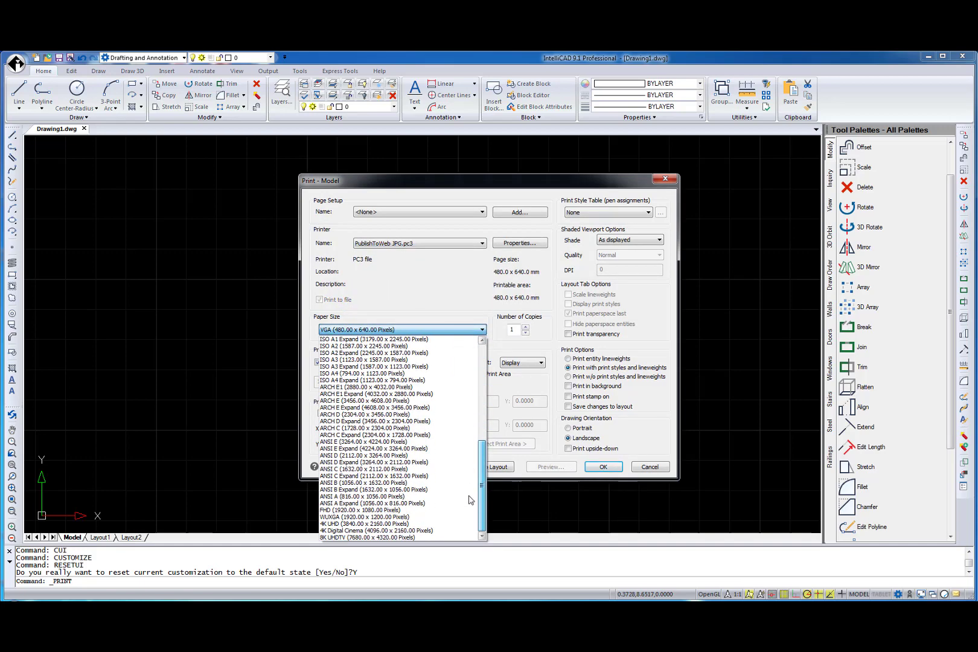
pyautogui.scroll(6, 470, 497)
pyautogui.click(484, 246)
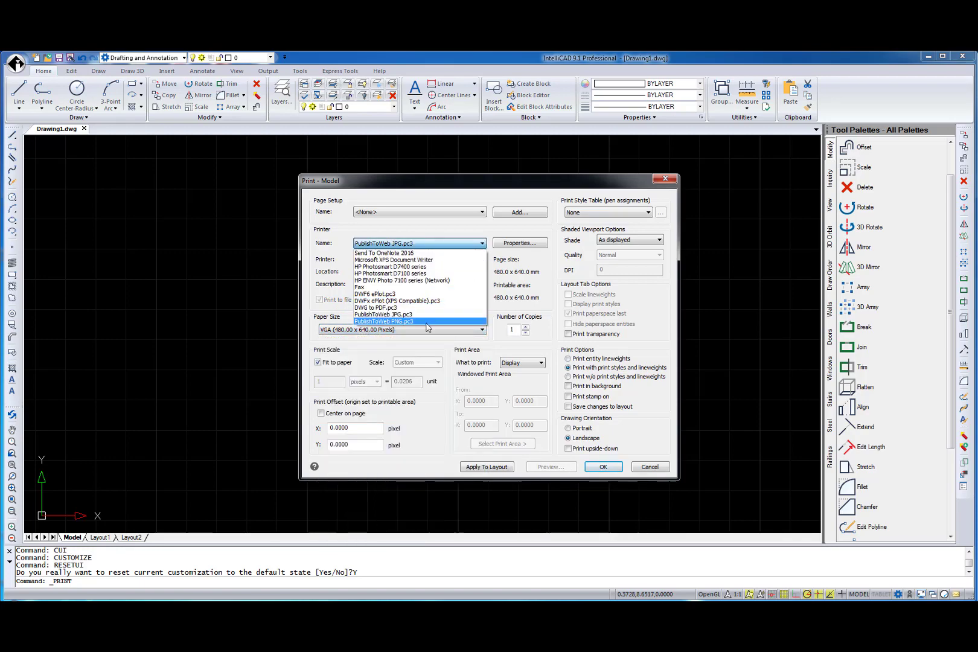
pyautogui.click(426, 324)
pyautogui.click(482, 330)
pyautogui.moveTo(482, 371); pyautogui.dragTo(480, 504)
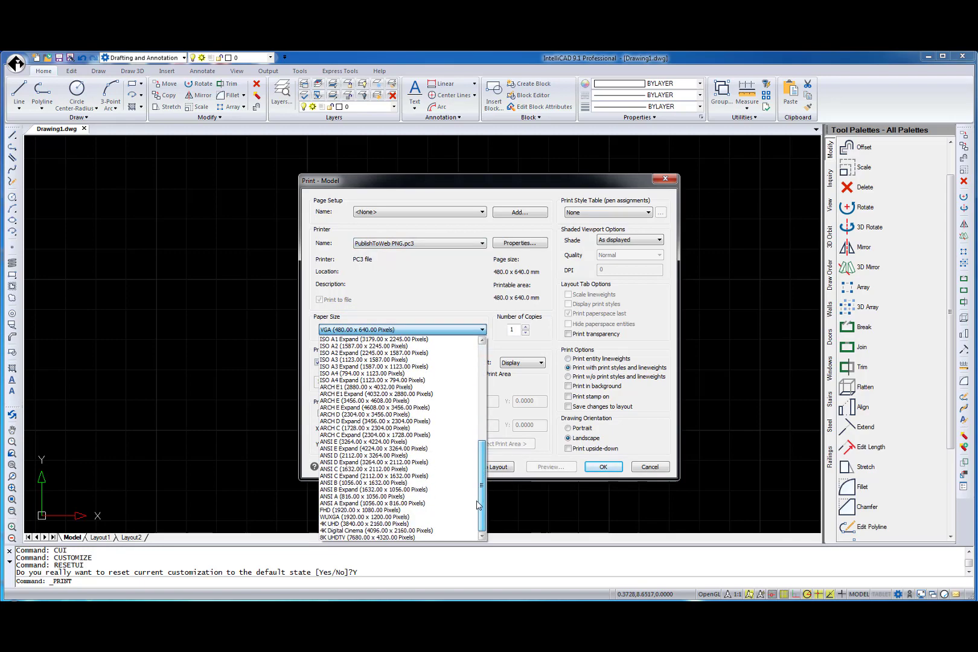